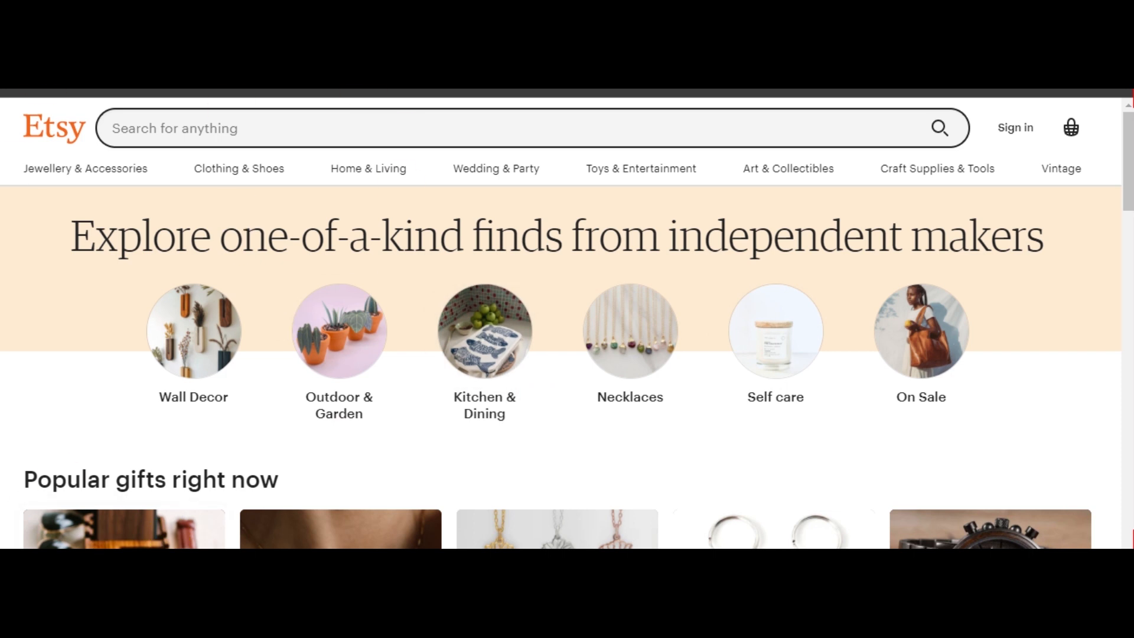
# Step: Load etsy.com and open the sign-in form
pyautogui.write('etsy.com')
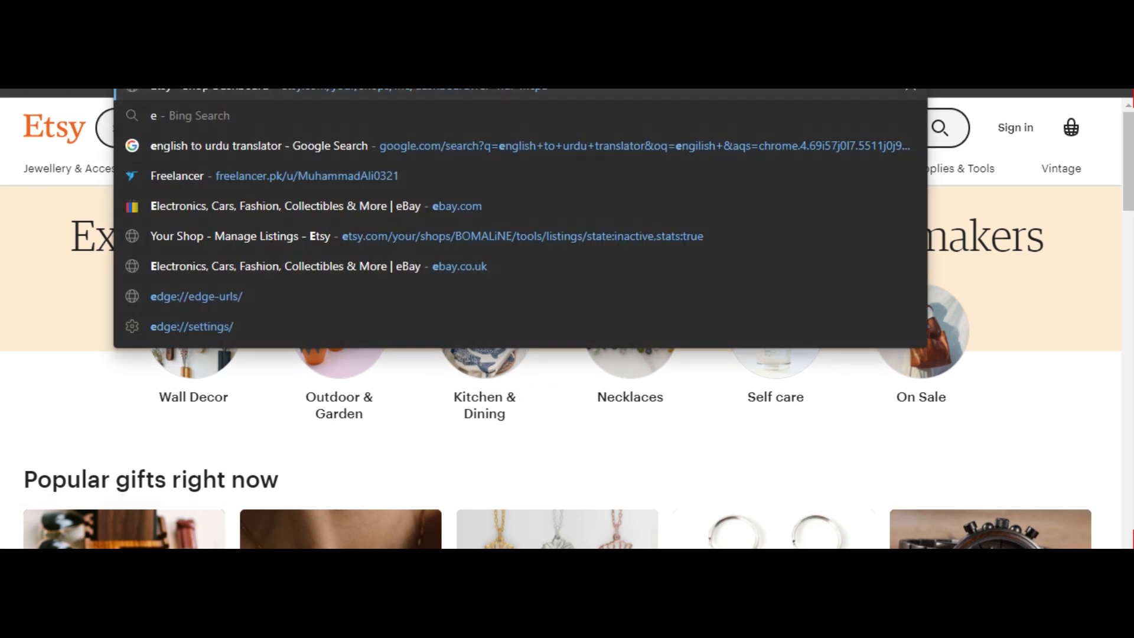
pyautogui.press('BackSpace')
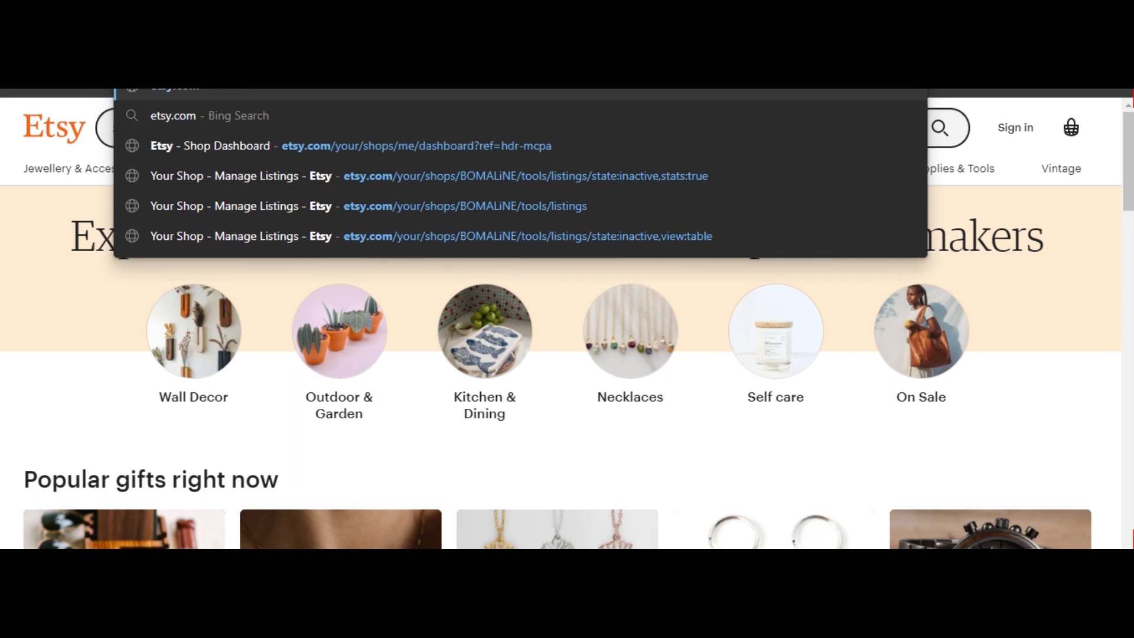
pyautogui.press('Return')
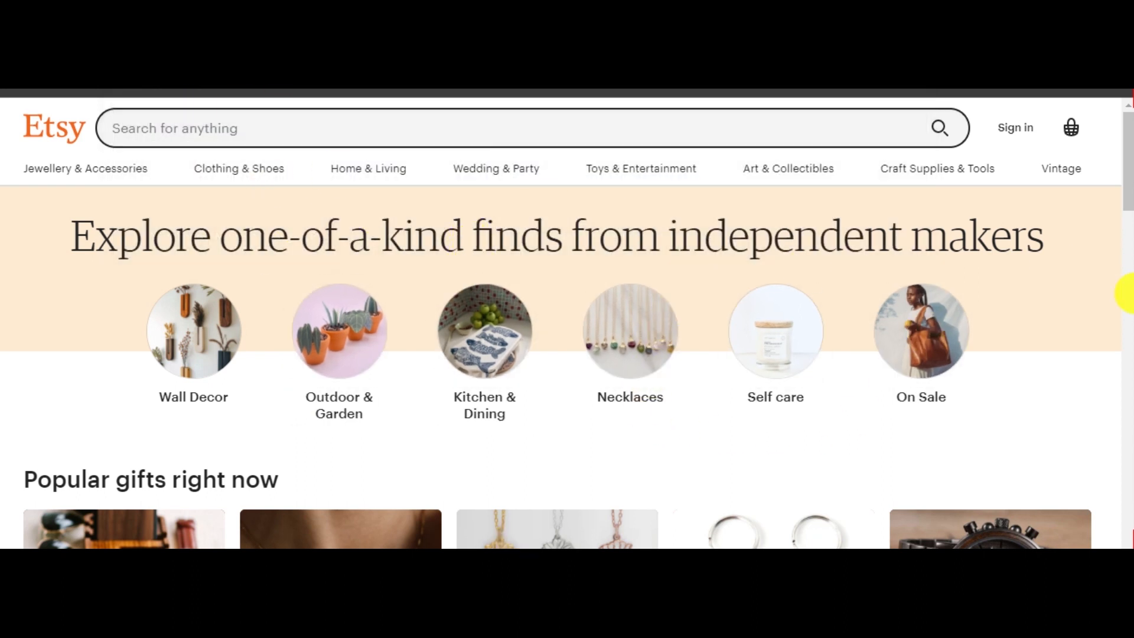
pyautogui.click(1016, 135)
pyautogui.click(672, 170)
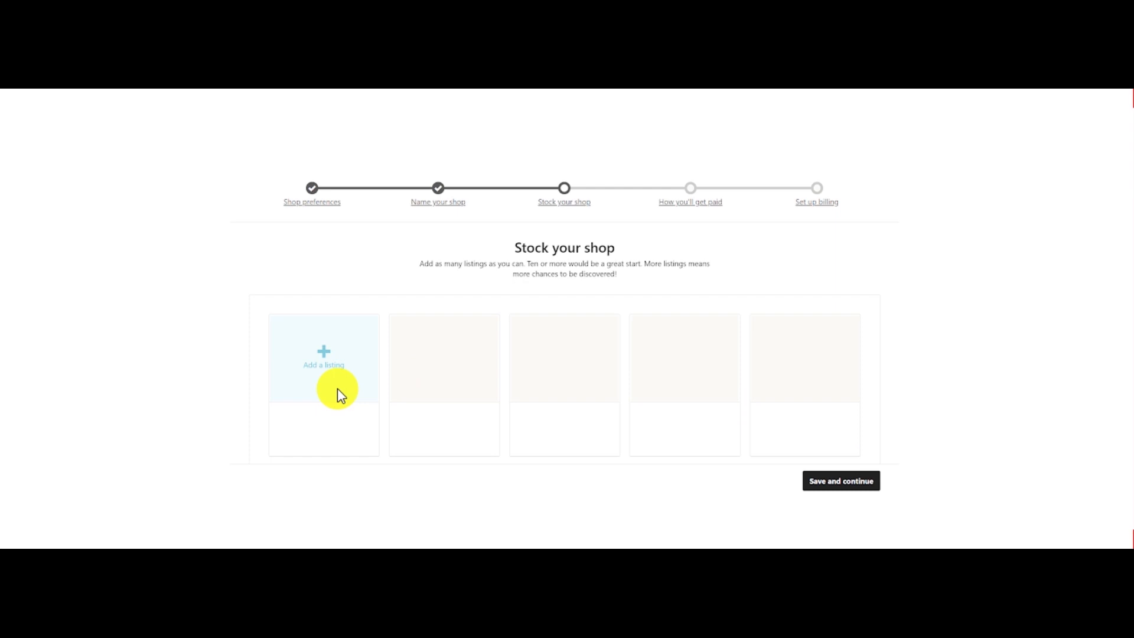
# Step: Add a listing to the shop and open the file chooser for its first photo
pyautogui.click(349, 371)
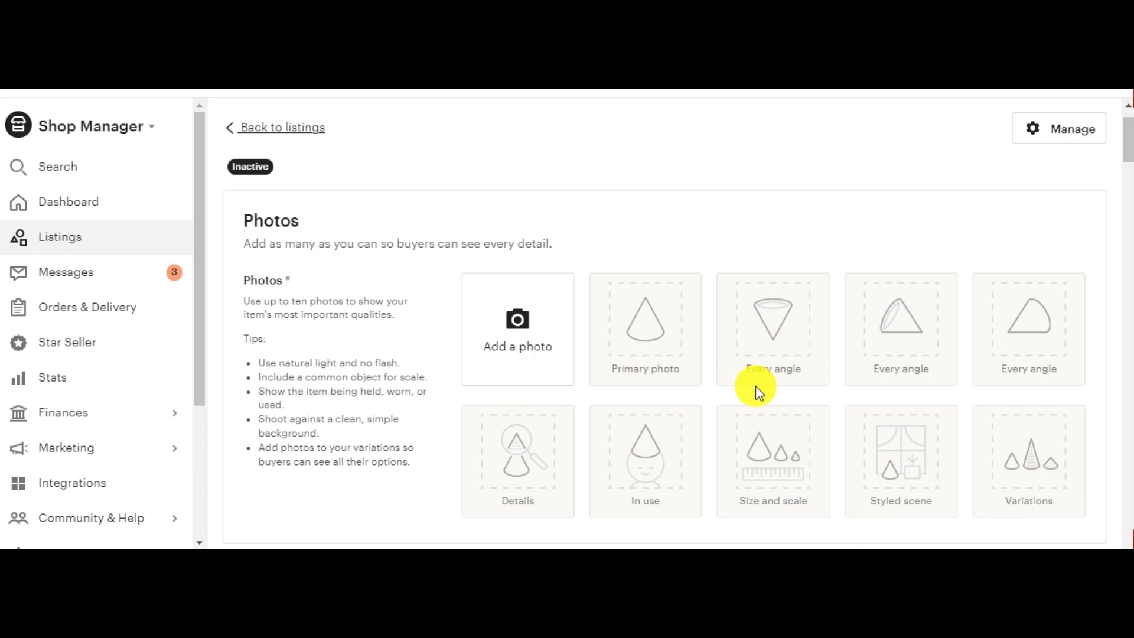
pyautogui.scroll(-1, 756, 385)
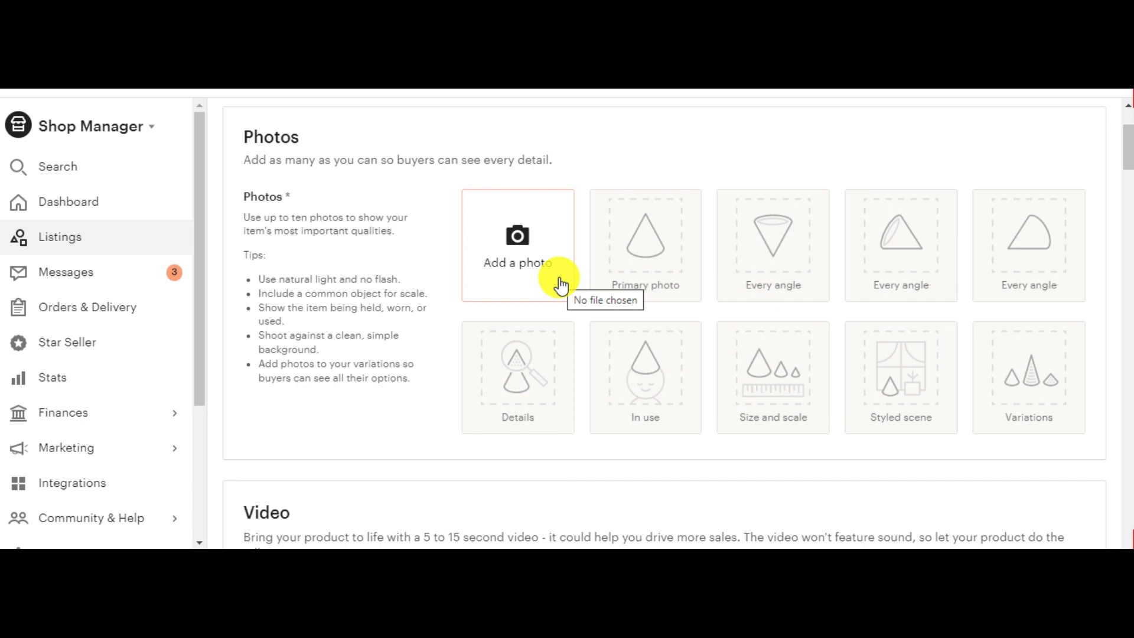
pyautogui.scroll(-1, 560, 286)
pyautogui.click(519, 172)
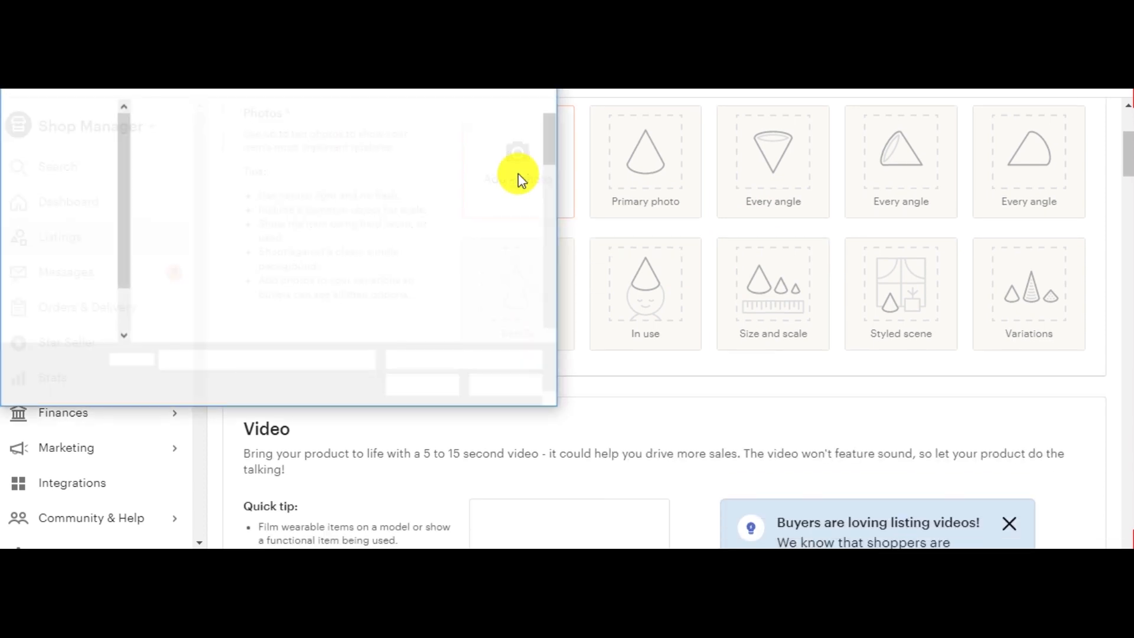
pyautogui.doubleClick(228, 142)
# Step: Examine the listing's video upload requirements, the title field and the detail fields that follow it
pyautogui.scroll(-5, 469, 271)
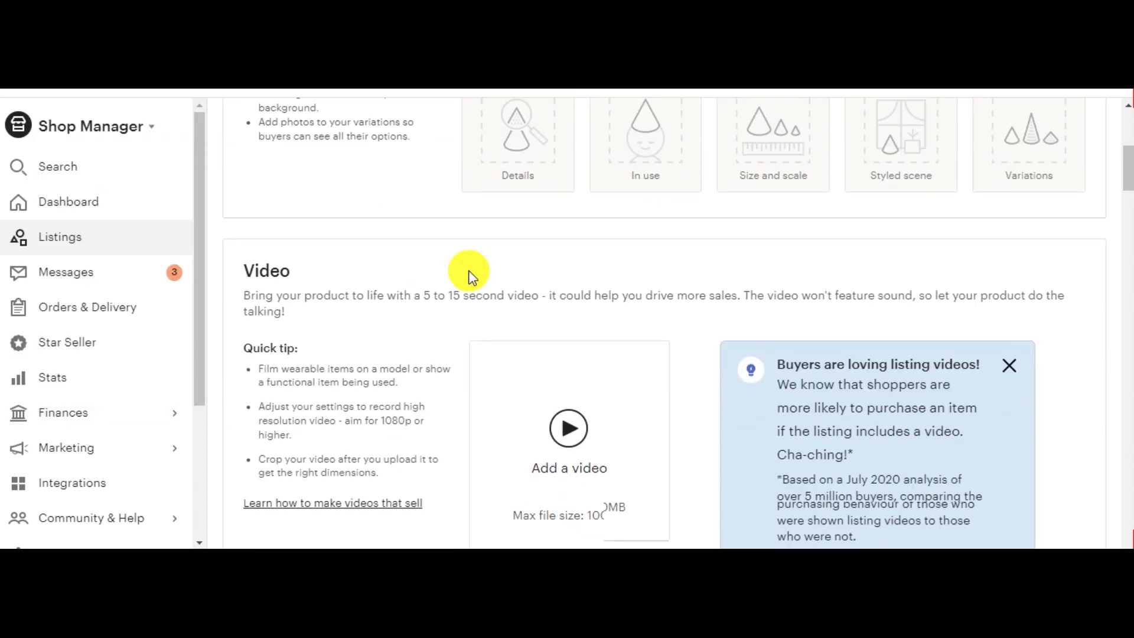
pyautogui.scroll(-2, 468, 272)
pyautogui.scroll(1, 469, 273)
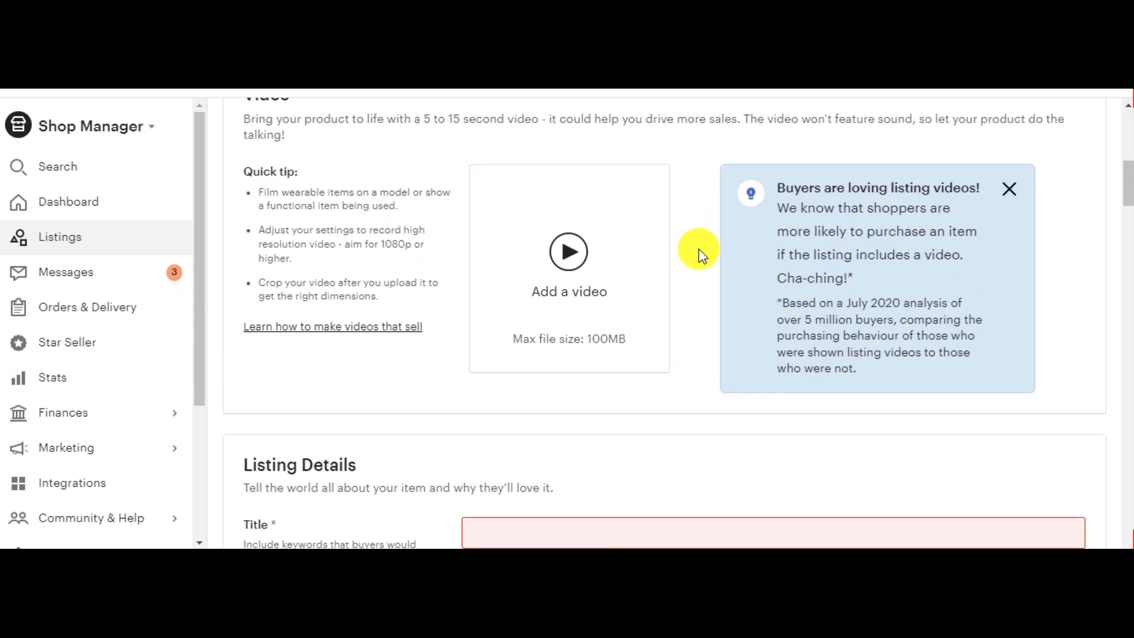
pyautogui.scroll(1, 562, 331)
pyautogui.scroll(-4, 577, 335)
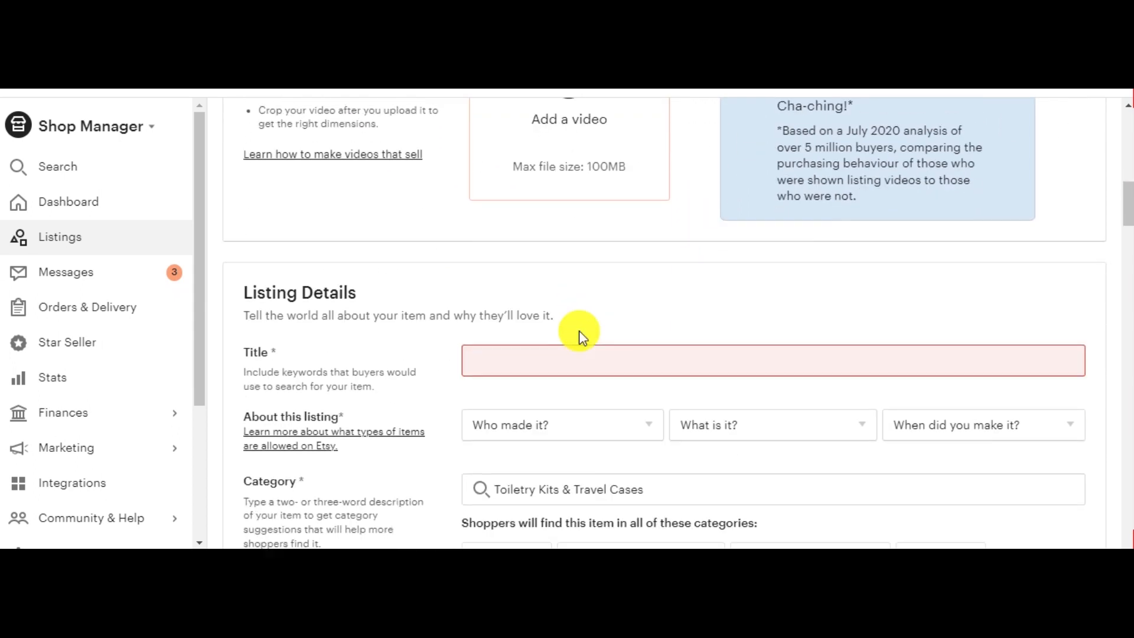
pyautogui.scroll(3, 506, 282)
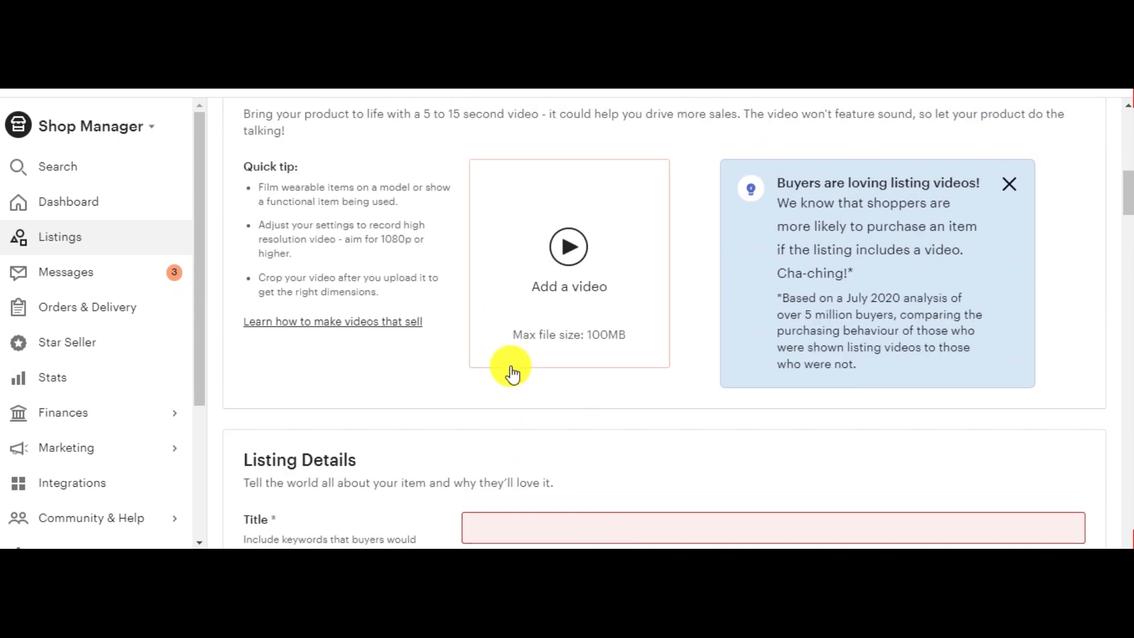
pyautogui.scroll(1, 512, 370)
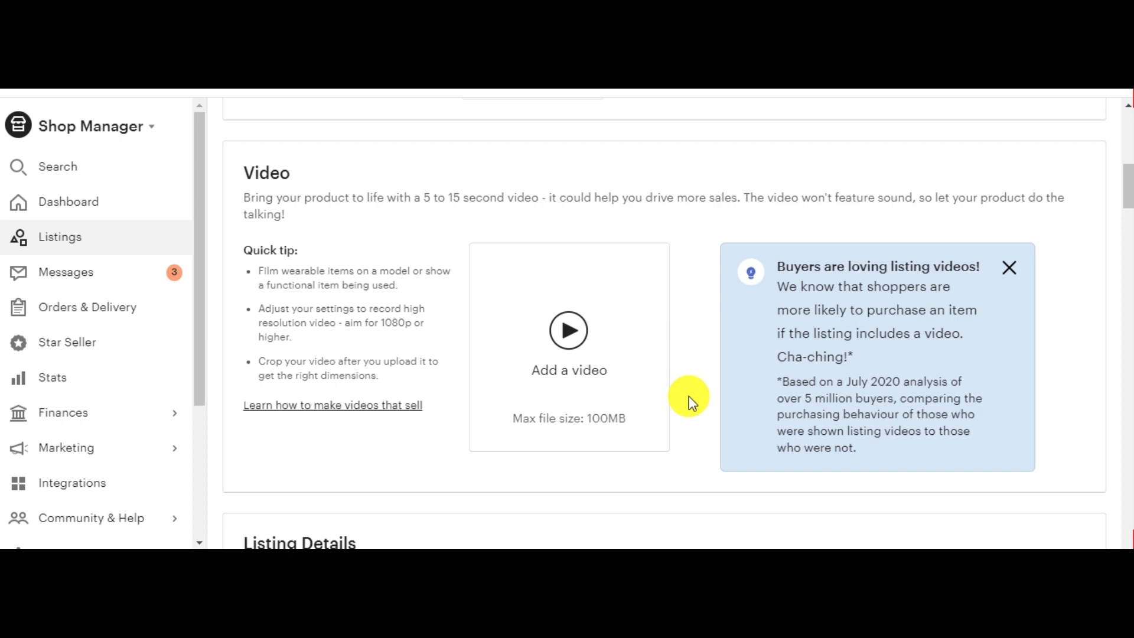
pyautogui.scroll(-6, 689, 397)
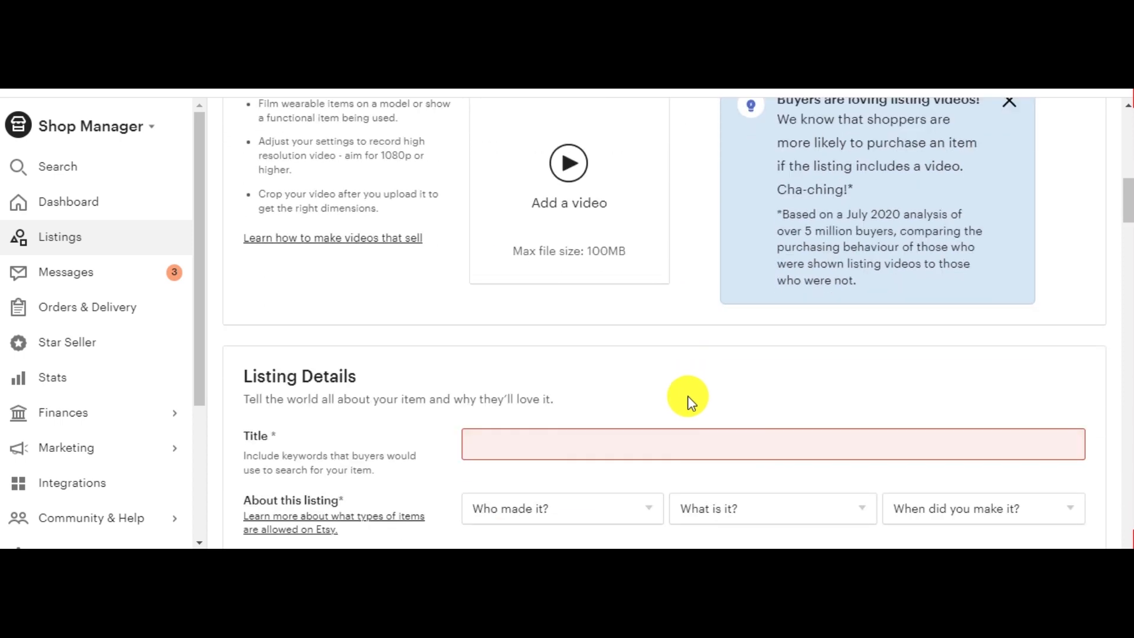
pyautogui.scroll(-1, 676, 396)
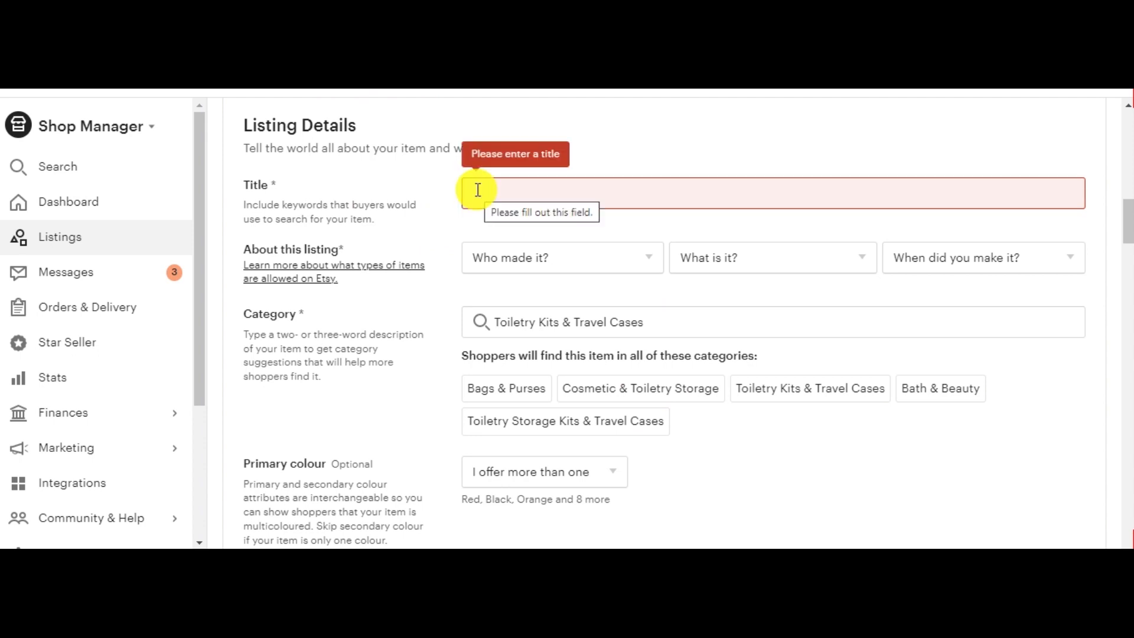
pyautogui.click(531, 193)
pyautogui.scroll(-2, 533, 195)
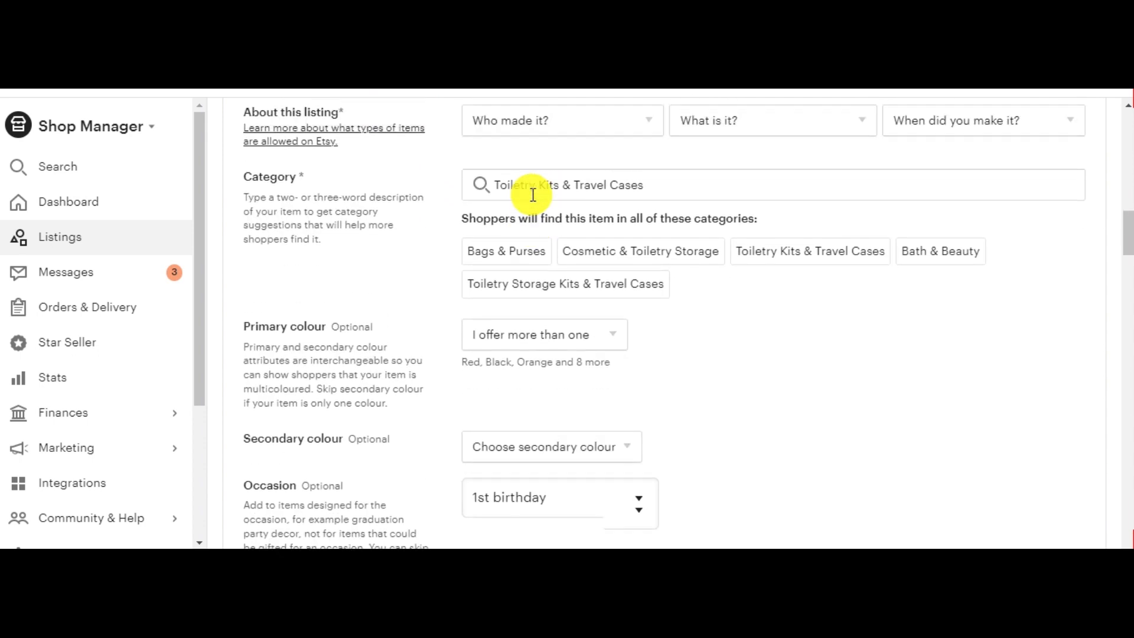
pyautogui.scroll(1, 502, 207)
pyautogui.scroll(3, 384, 259)
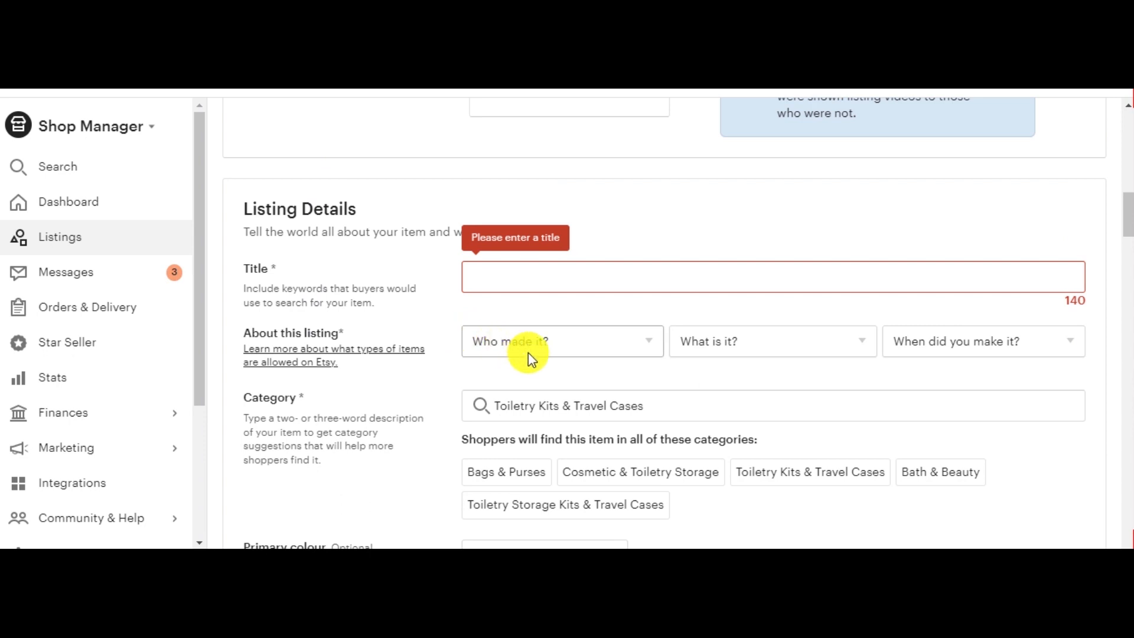
# Step: Describe the item as made by "I did", "A finished product", and made in 2020 - 2022
pyautogui.click(570, 348)
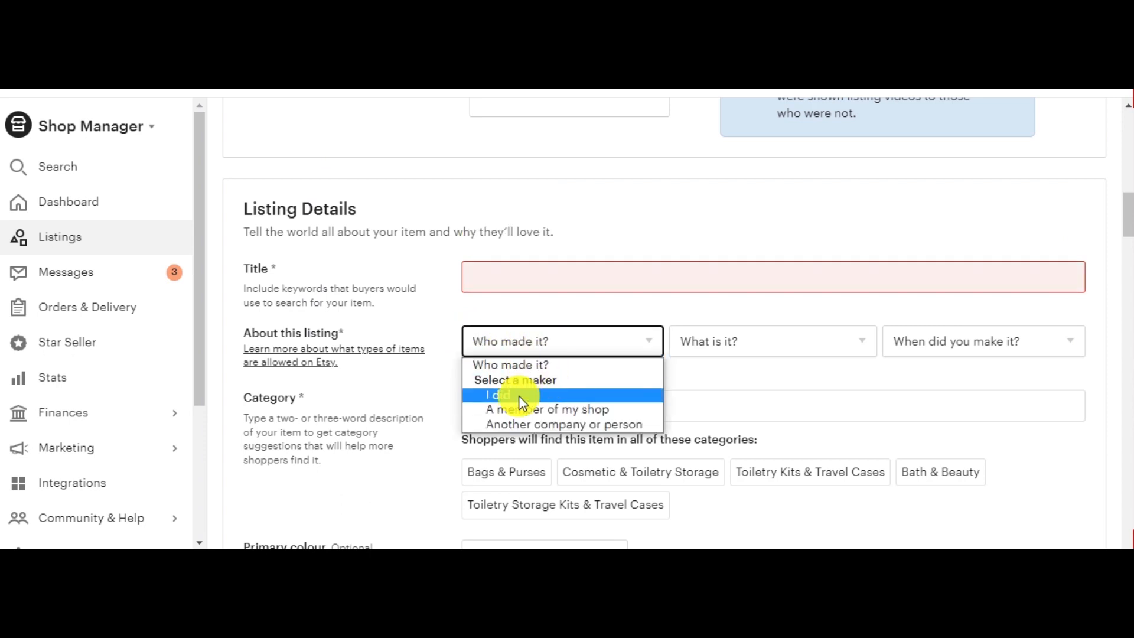
pyautogui.click(518, 395)
pyautogui.click(760, 352)
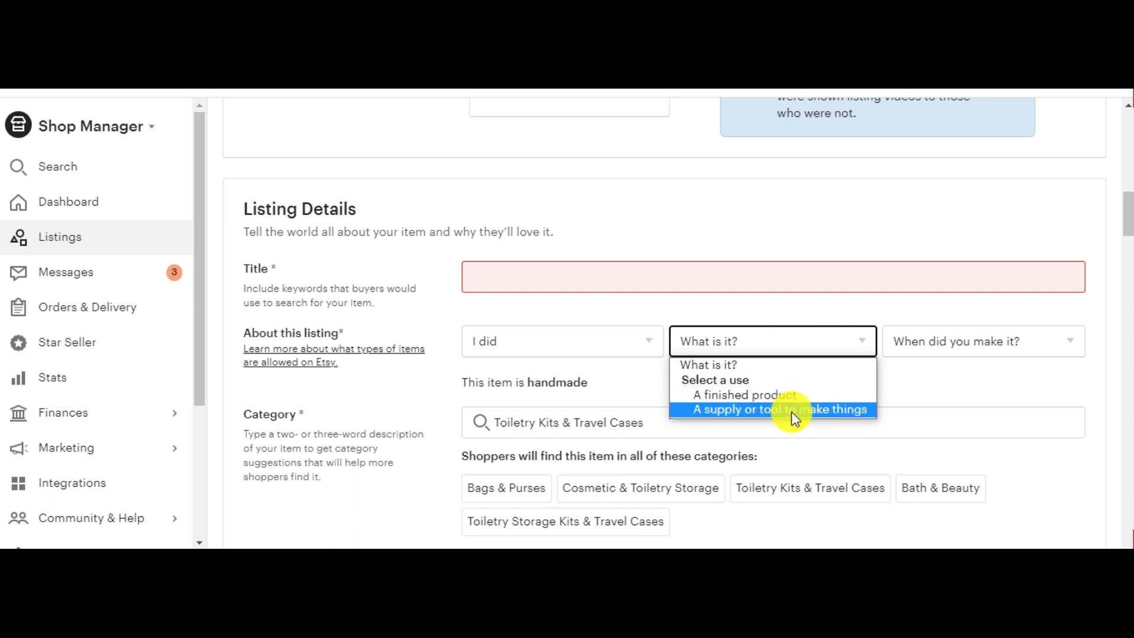
pyautogui.click(782, 396)
pyautogui.click(964, 344)
pyautogui.scroll(1, 973, 360)
pyautogui.scroll(1, 972, 360)
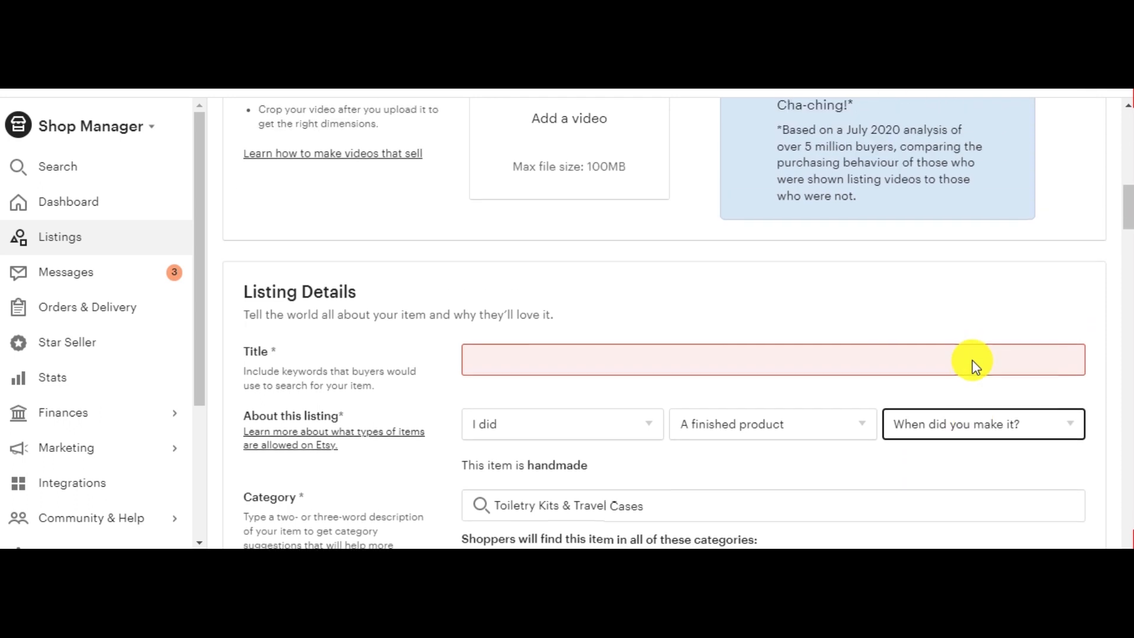
pyautogui.click(975, 423)
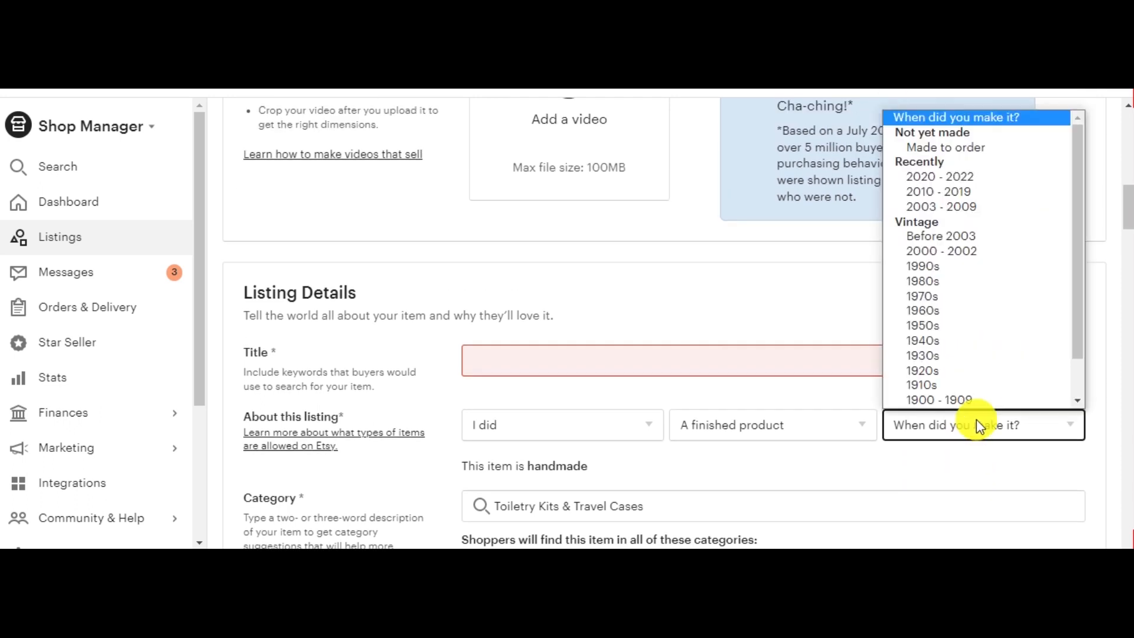
pyautogui.click(988, 178)
# Step: Browse the common categories offered for the listing's category
pyautogui.scroll(-4, 800, 413)
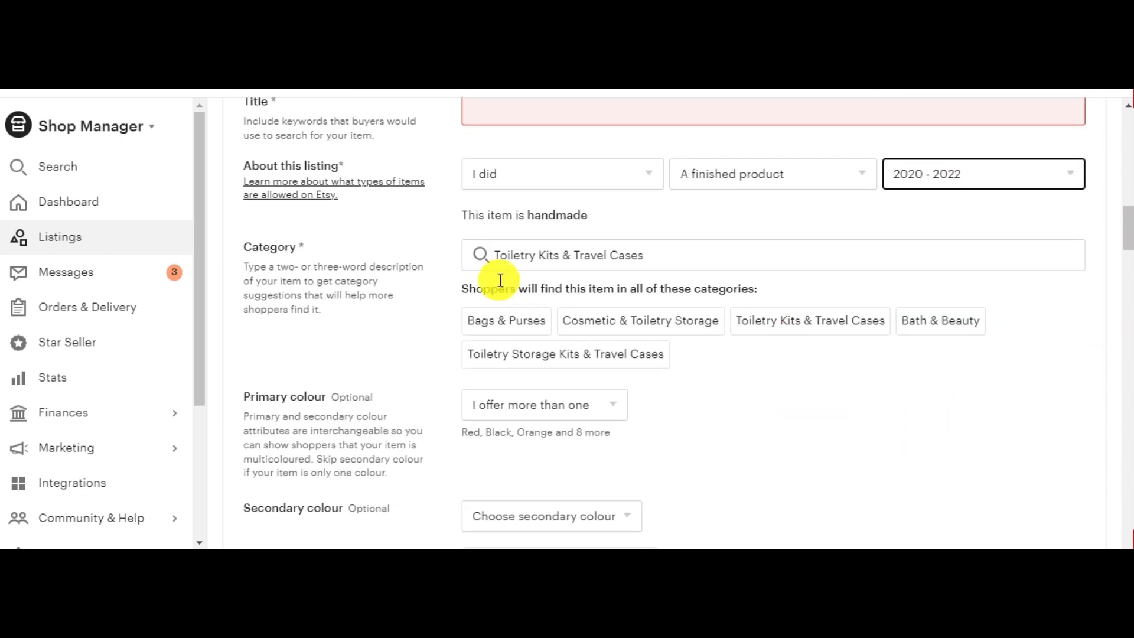
pyautogui.click(589, 256)
pyautogui.click(1069, 255)
pyautogui.scroll(-4, 671, 257)
pyautogui.scroll(4, 664, 314)
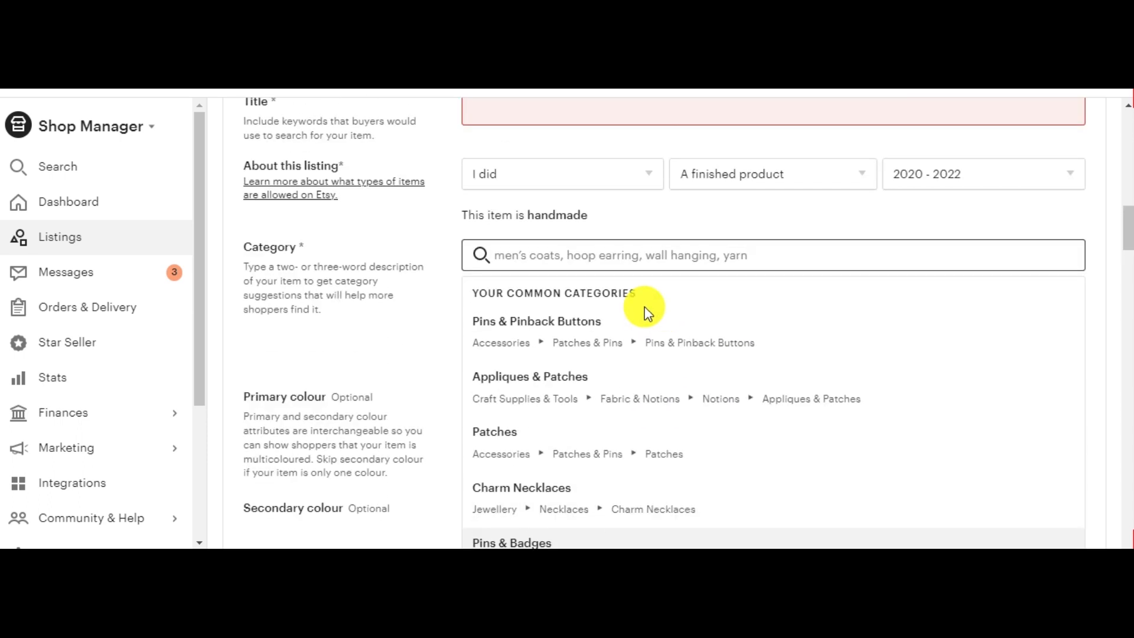
pyautogui.scroll(-4, 740, 263)
pyautogui.click(792, 340)
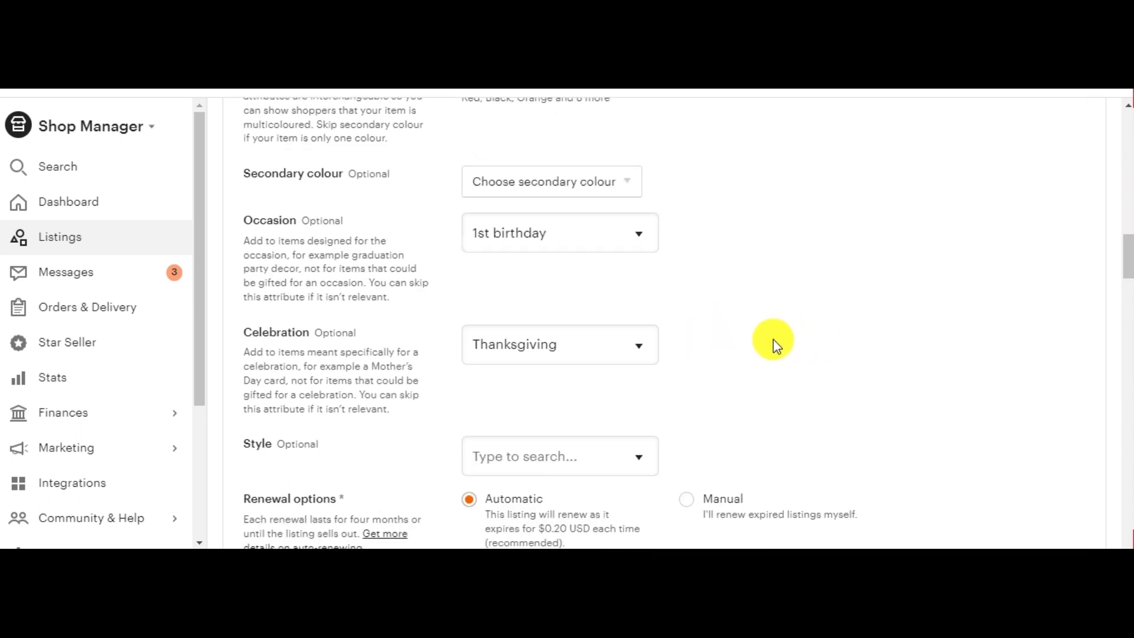
# Step: Look through the primary colour options without changing the selection
pyautogui.scroll(1, 767, 339)
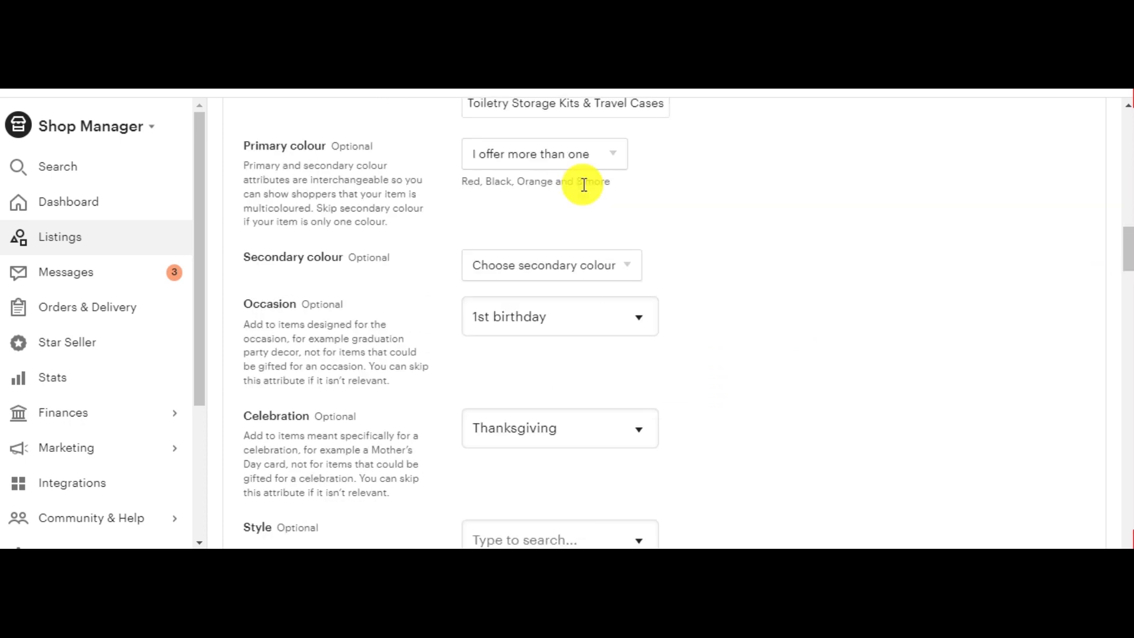
pyautogui.click(590, 161)
pyautogui.click(723, 175)
pyautogui.click(575, 155)
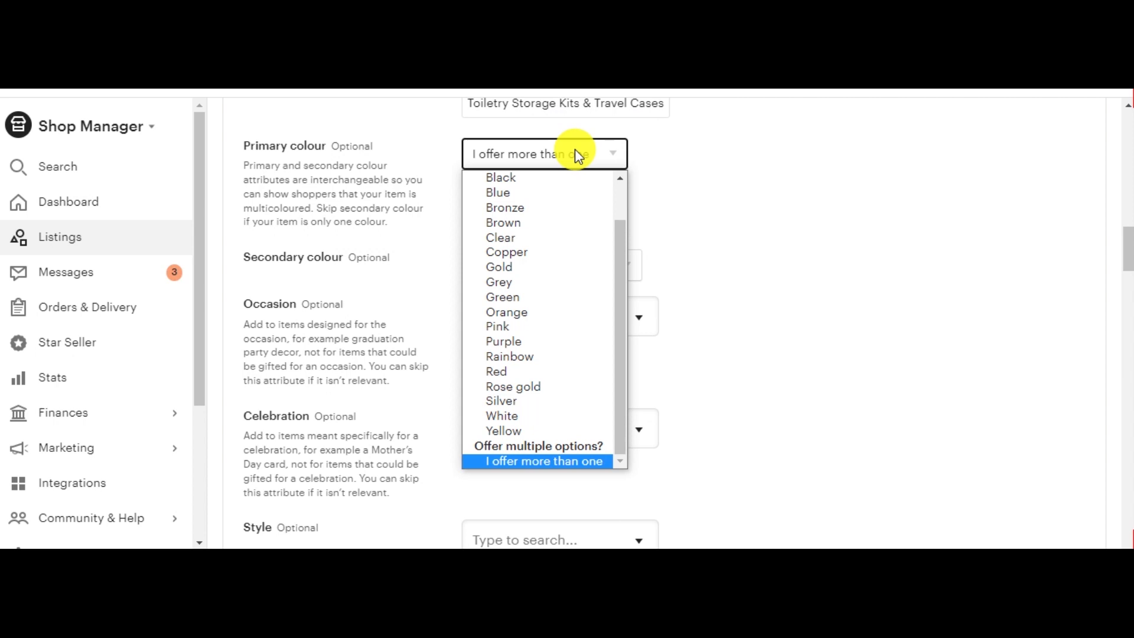
pyautogui.click(673, 158)
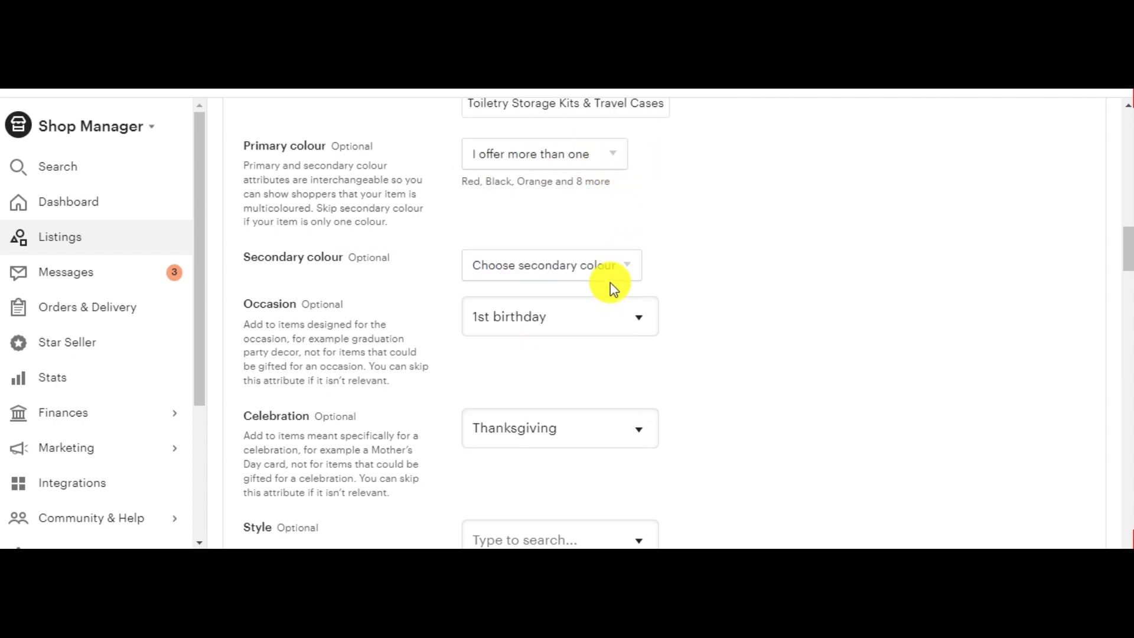
# Step: Set the listing's type to Digital
pyautogui.scroll(-4, 610, 286)
pyautogui.scroll(1, 611, 286)
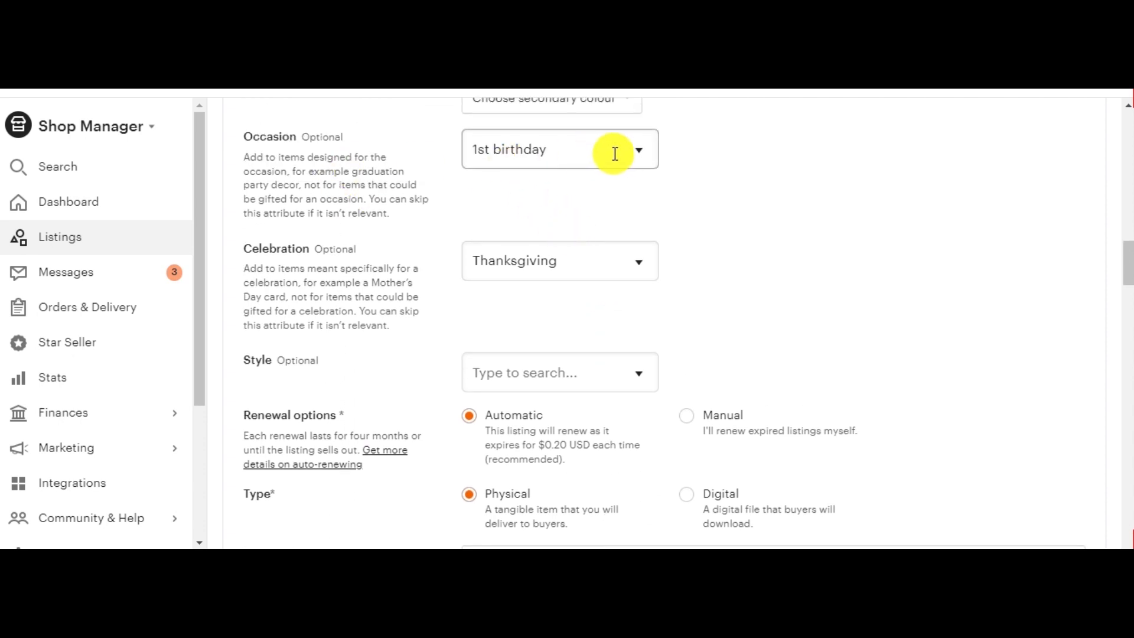
pyautogui.scroll(-4, 608, 266)
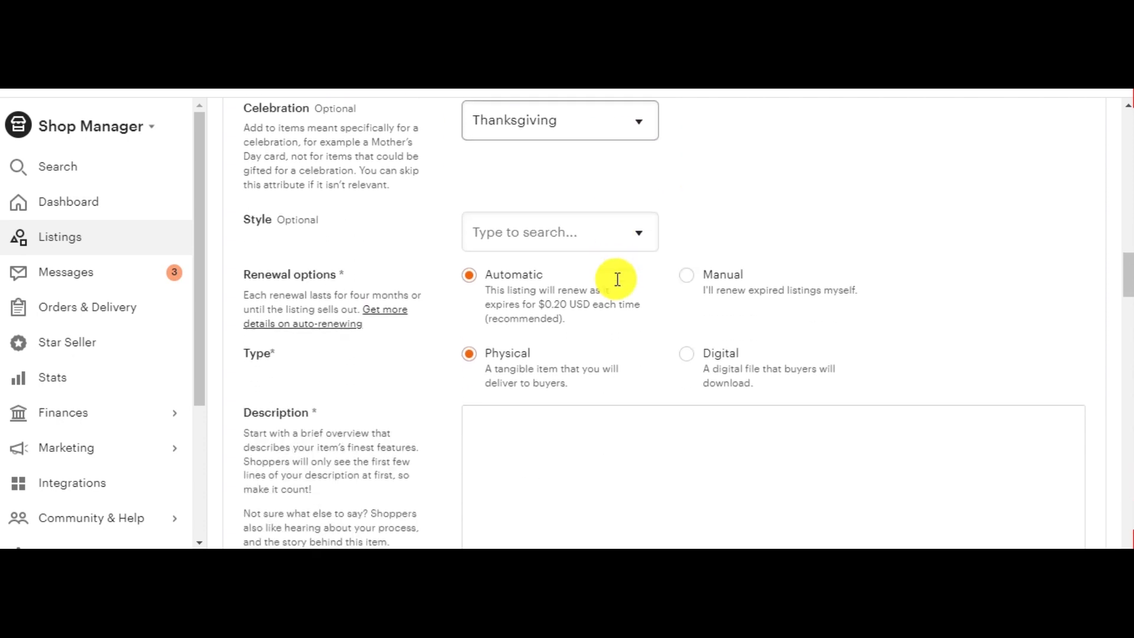
pyautogui.scroll(1, 606, 229)
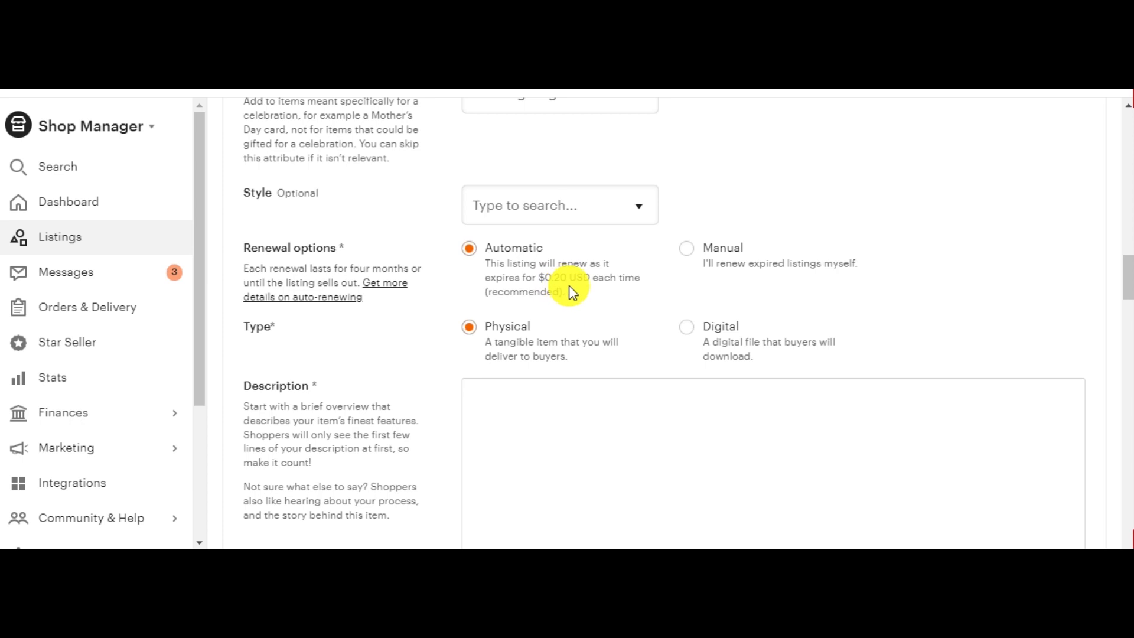
pyautogui.scroll(-3, 572, 292)
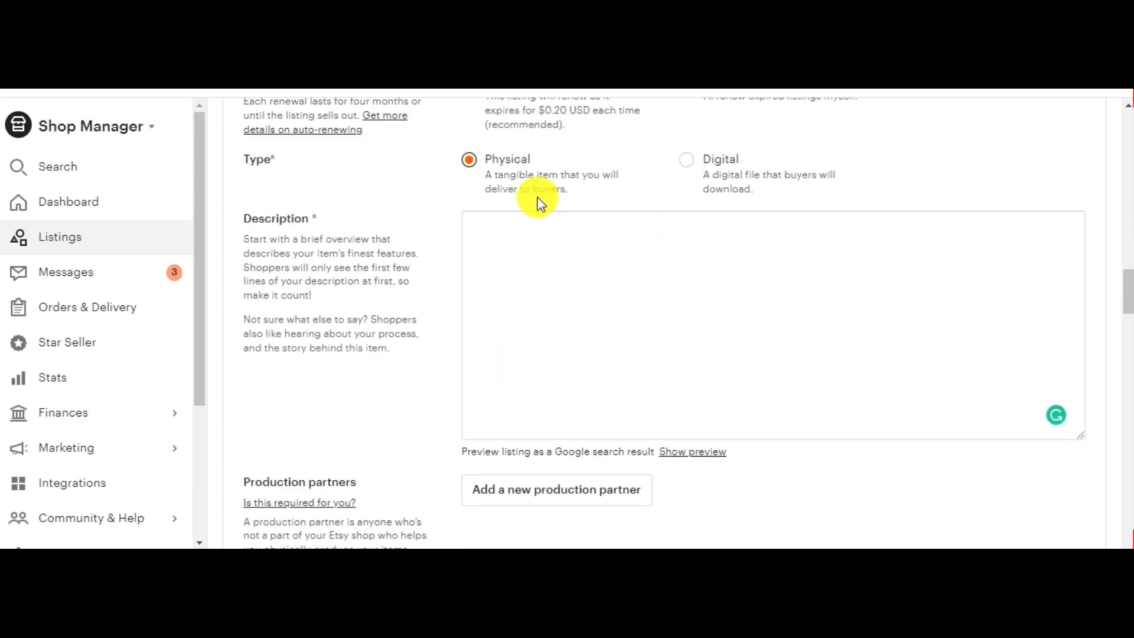
pyautogui.click(722, 168)
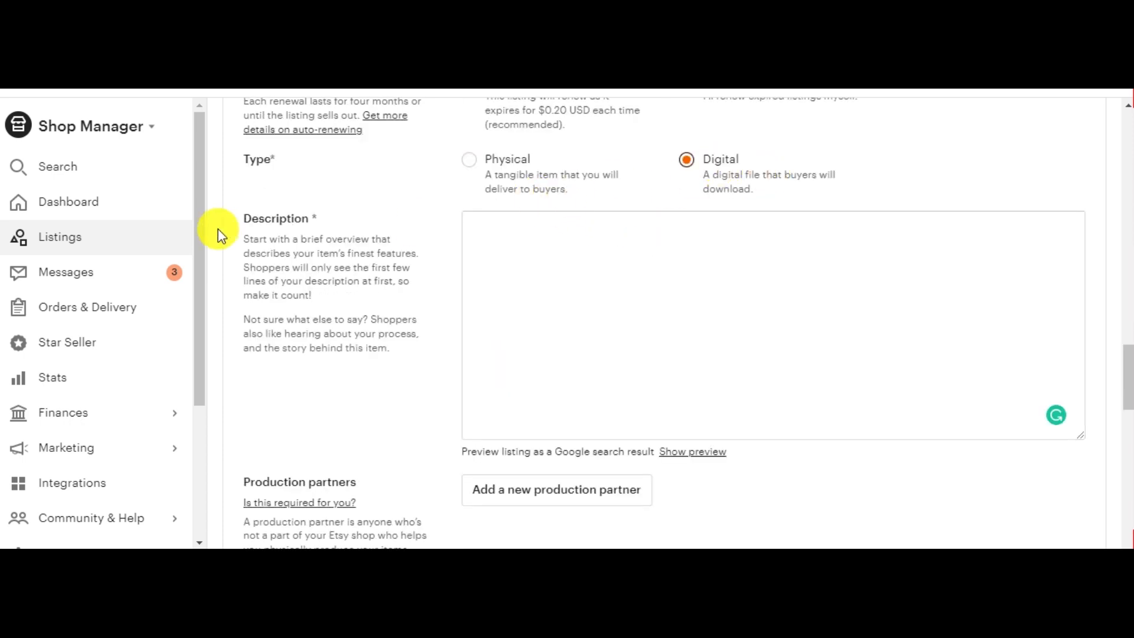
# Step: Examine the tags, materials, price, quantity and personalisation fields, and the Digital files upload section
pyautogui.scroll(-4, 780, 385)
pyautogui.scroll(-4, 595, 329)
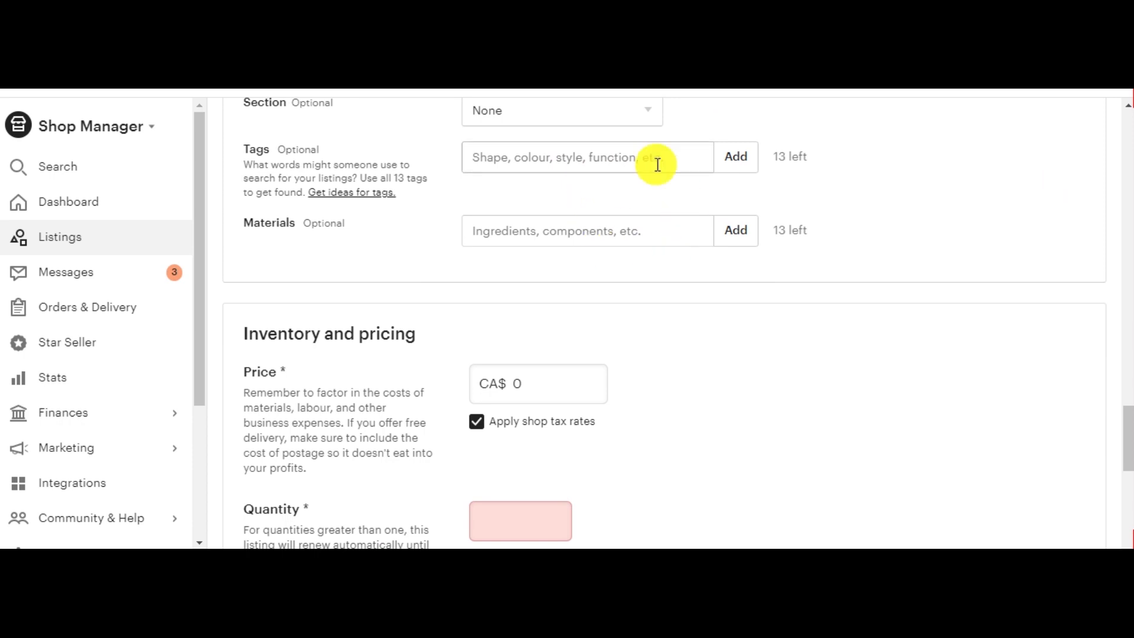
pyautogui.scroll(-4, 657, 165)
pyautogui.scroll(2, 540, 150)
pyautogui.click(579, 311)
pyautogui.scroll(-3, 613, 316)
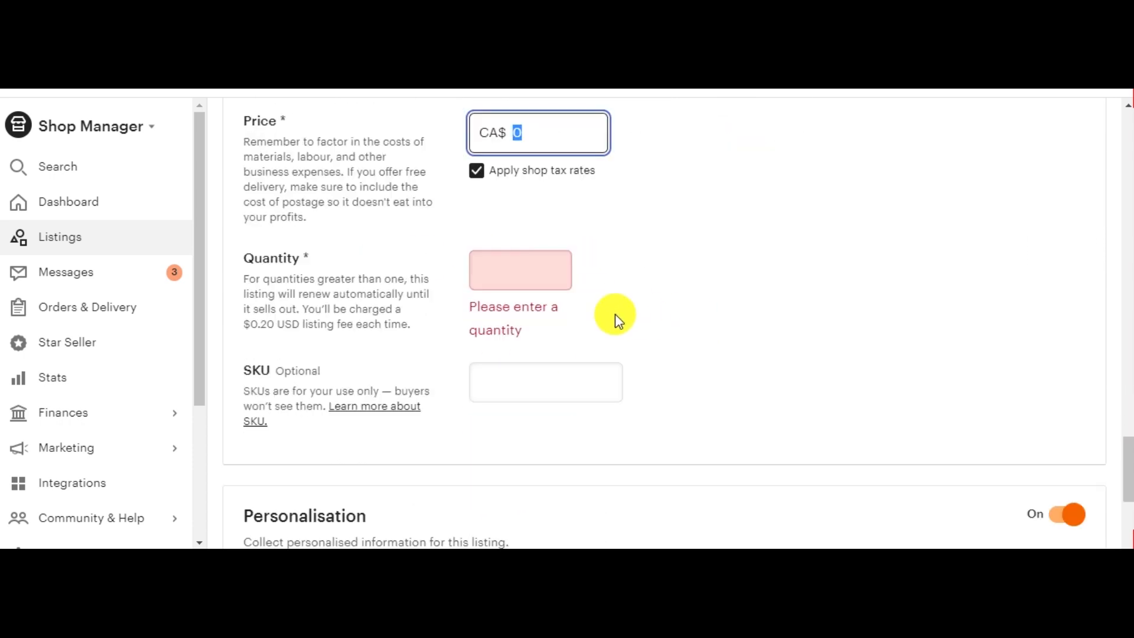
pyautogui.click(543, 272)
pyautogui.click(703, 294)
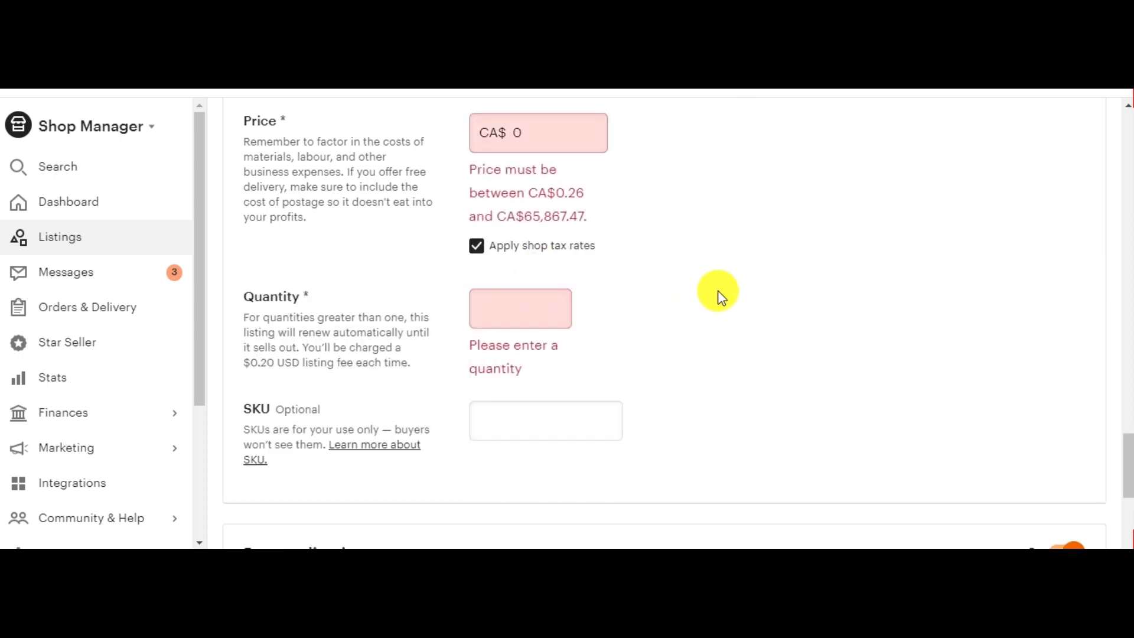
pyautogui.scroll(-8, 595, 320)
pyautogui.scroll(-5, 567, 328)
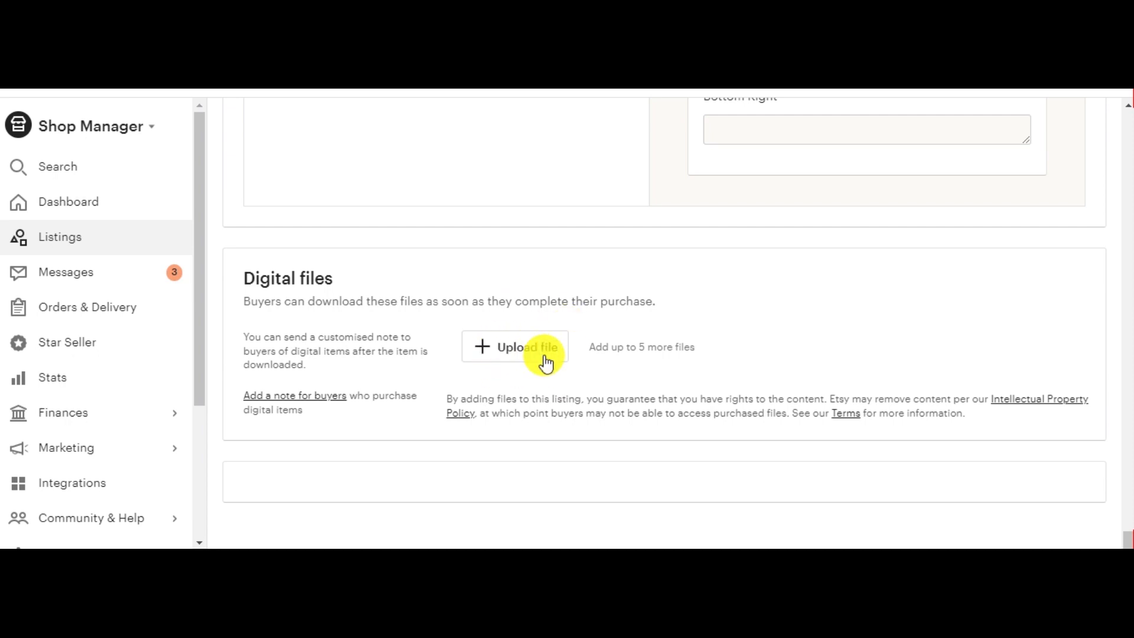
# Step: Set the listing's type to Physical
pyautogui.click(544, 357)
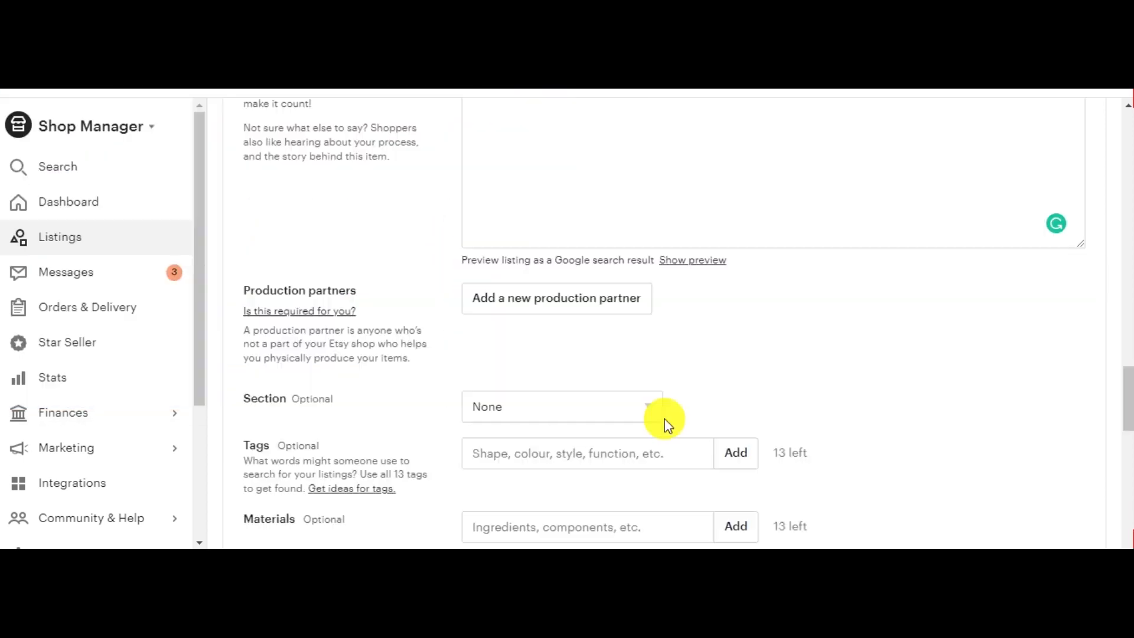
pyautogui.scroll(7, 665, 420)
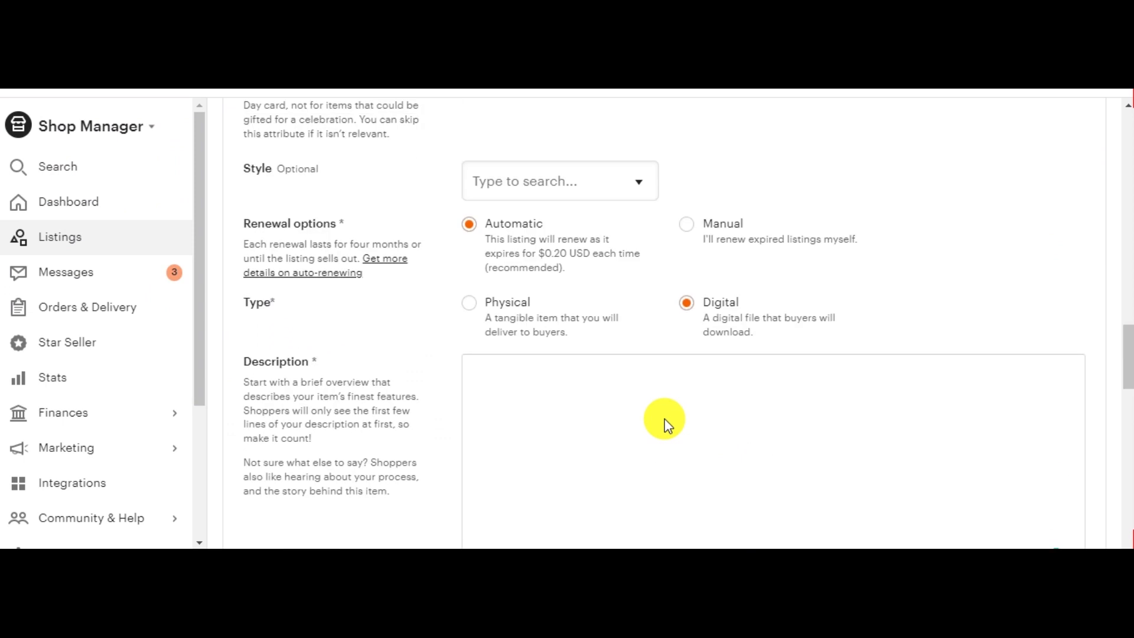
pyautogui.scroll(-3, 665, 419)
pyautogui.click(511, 236)
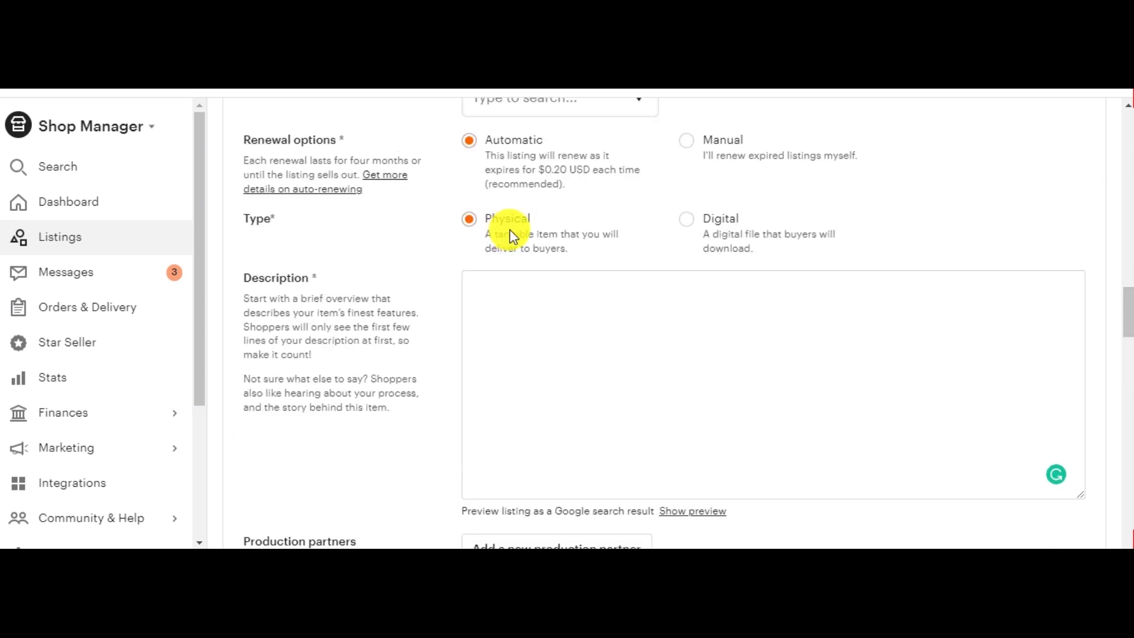
# Step: Look through the shop sections offered for the listing without selecting one
pyautogui.scroll(-2, 509, 229)
pyautogui.scroll(-7, 564, 284)
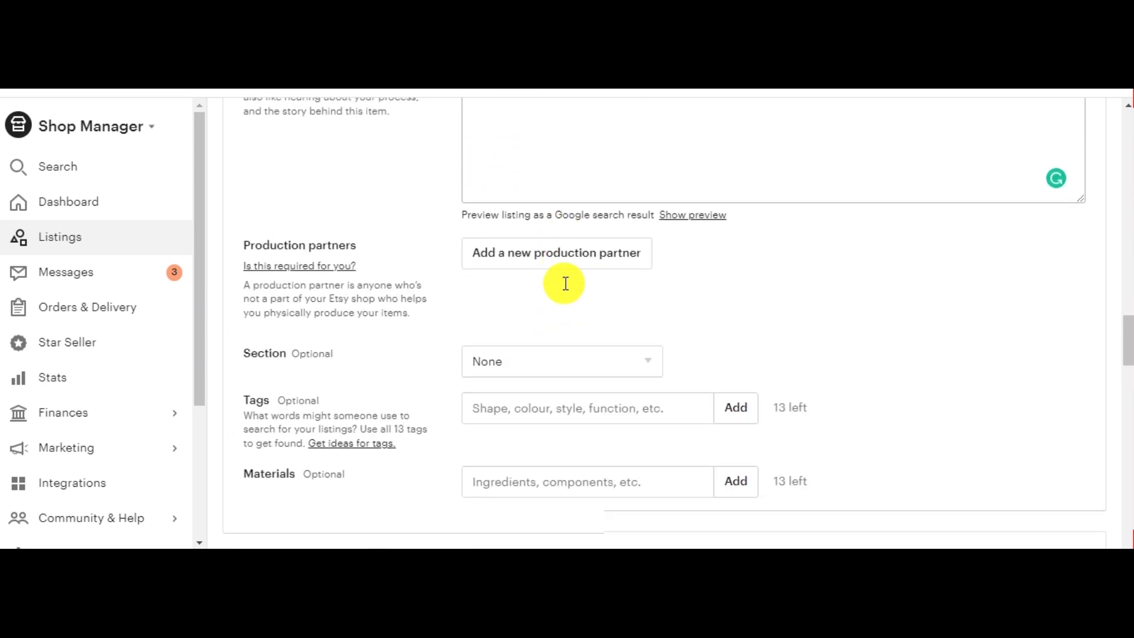
pyautogui.click(591, 157)
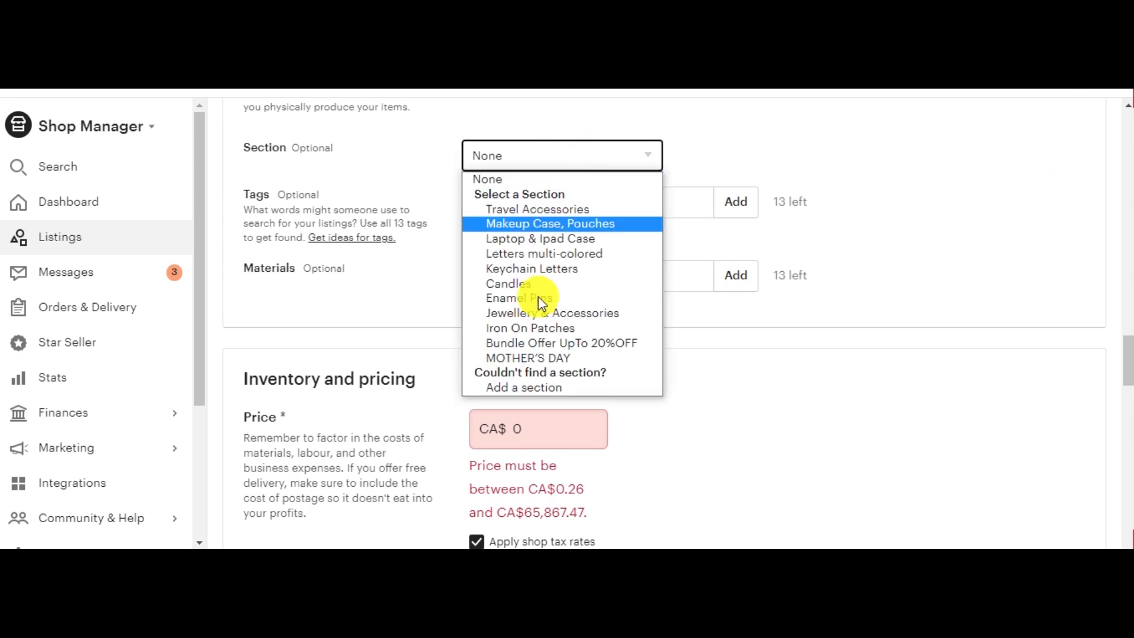
pyautogui.click(889, 275)
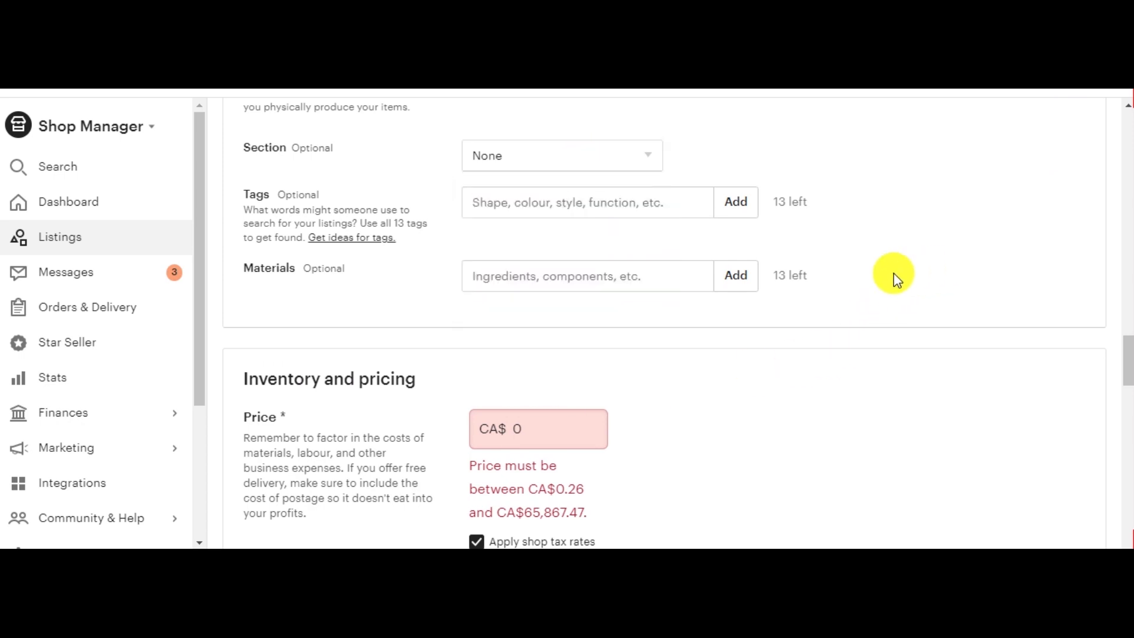
pyautogui.click(570, 162)
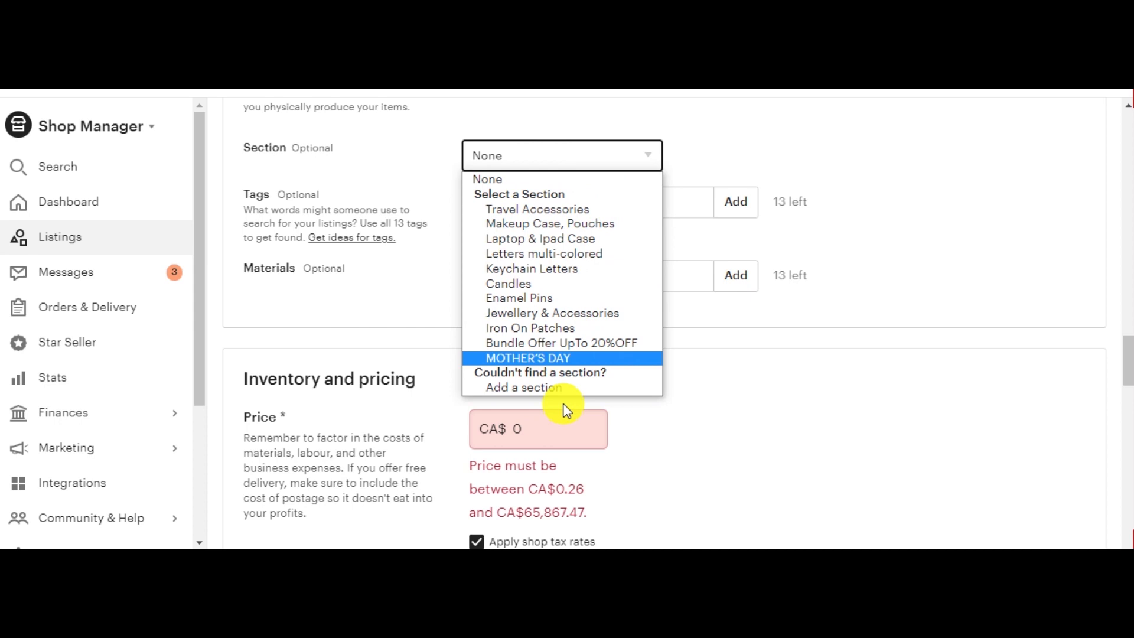
pyautogui.click(625, 201)
pyautogui.click(992, 227)
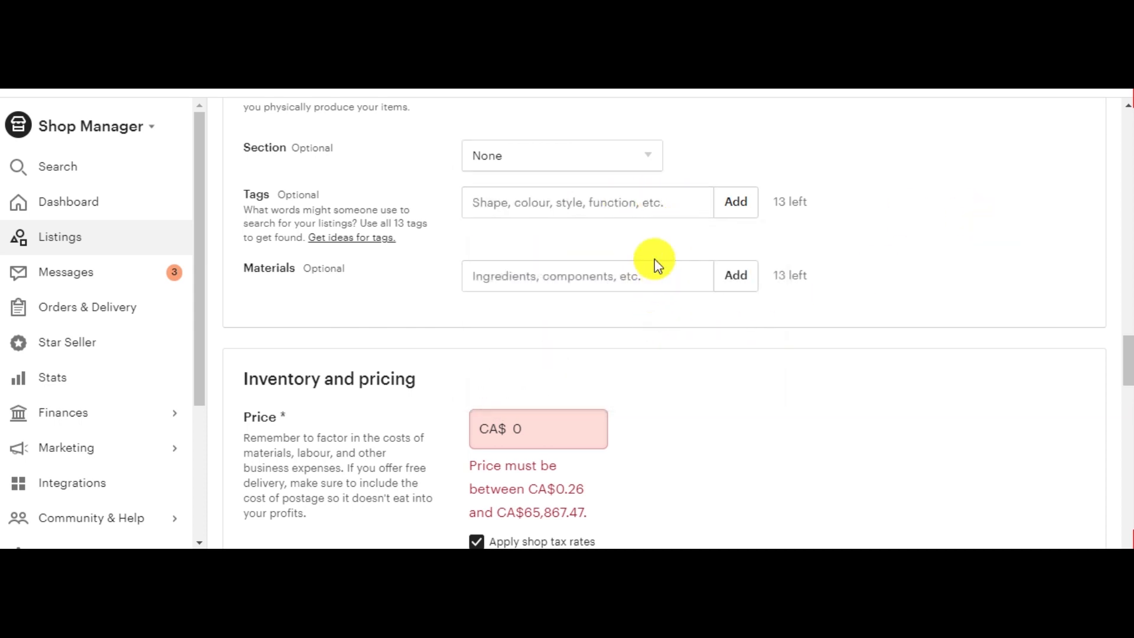
# Step: Set the listing's price to CA$ 1 and check the quantity field
pyautogui.scroll(-4, 638, 302)
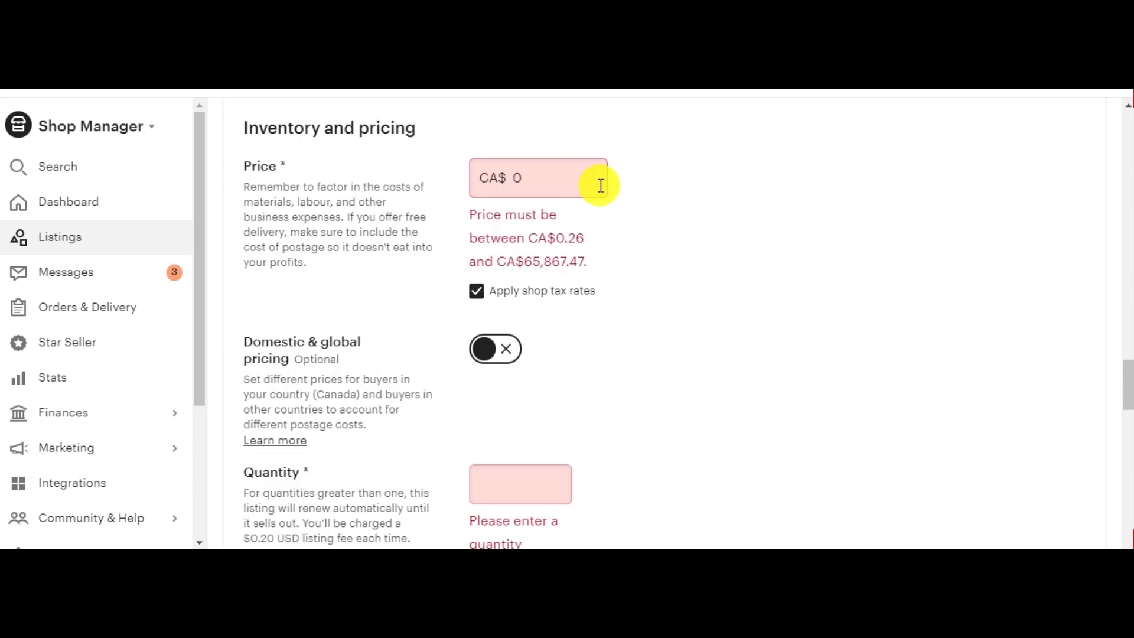
pyautogui.click(590, 185)
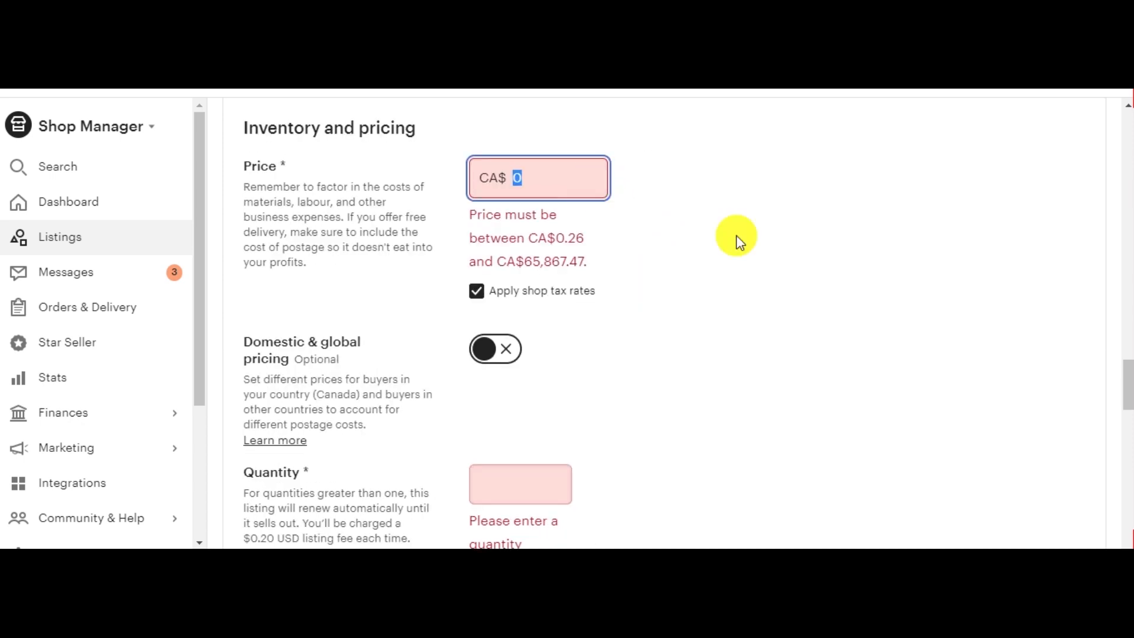
pyautogui.write('1')
pyautogui.scroll(-4, 670, 324)
pyautogui.click(555, 203)
pyautogui.click(723, 266)
# Step: Examine the variations and personalisation settings and the delivery options available for the physical listing
pyautogui.scroll(-4, 413, 268)
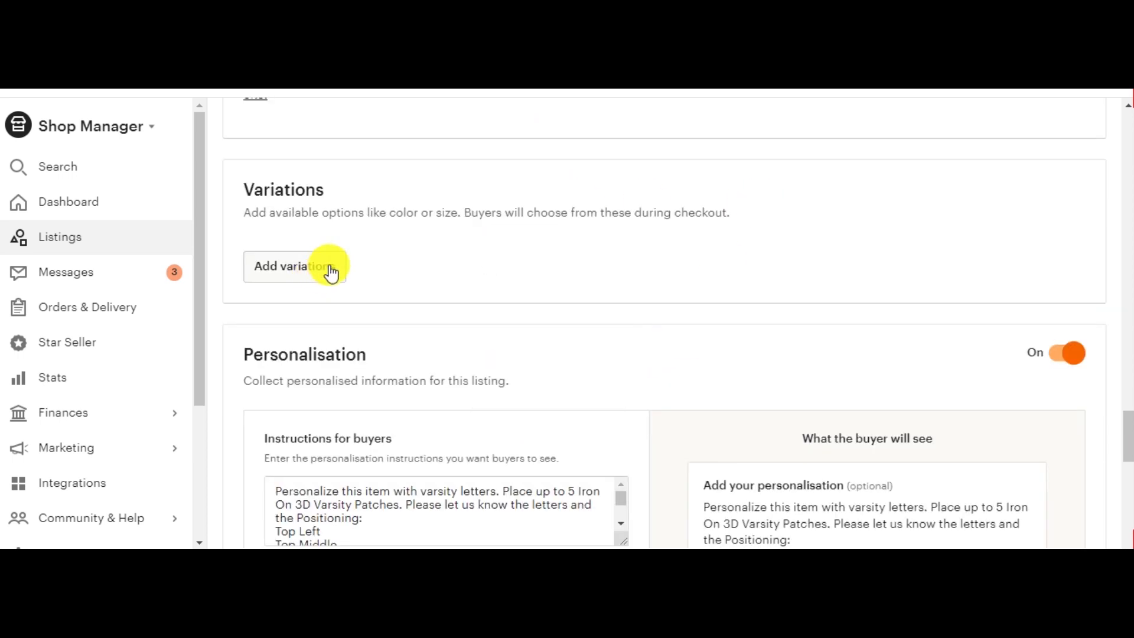
pyautogui.scroll(-8, 380, 301)
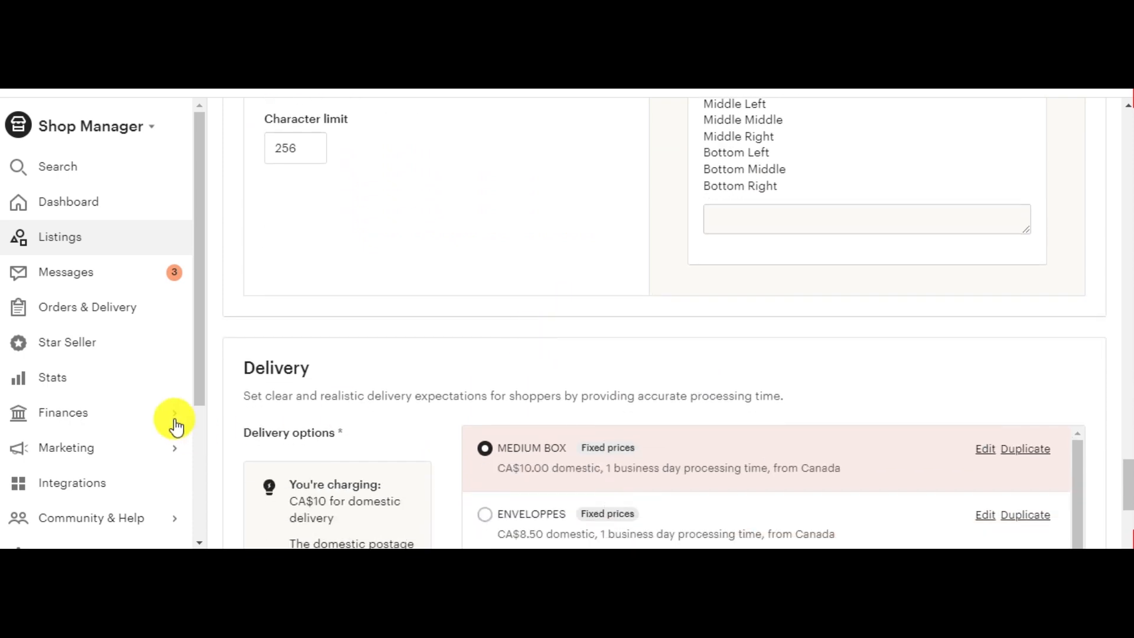
pyautogui.moveTo(238, 367); pyautogui.dragTo(314, 371)
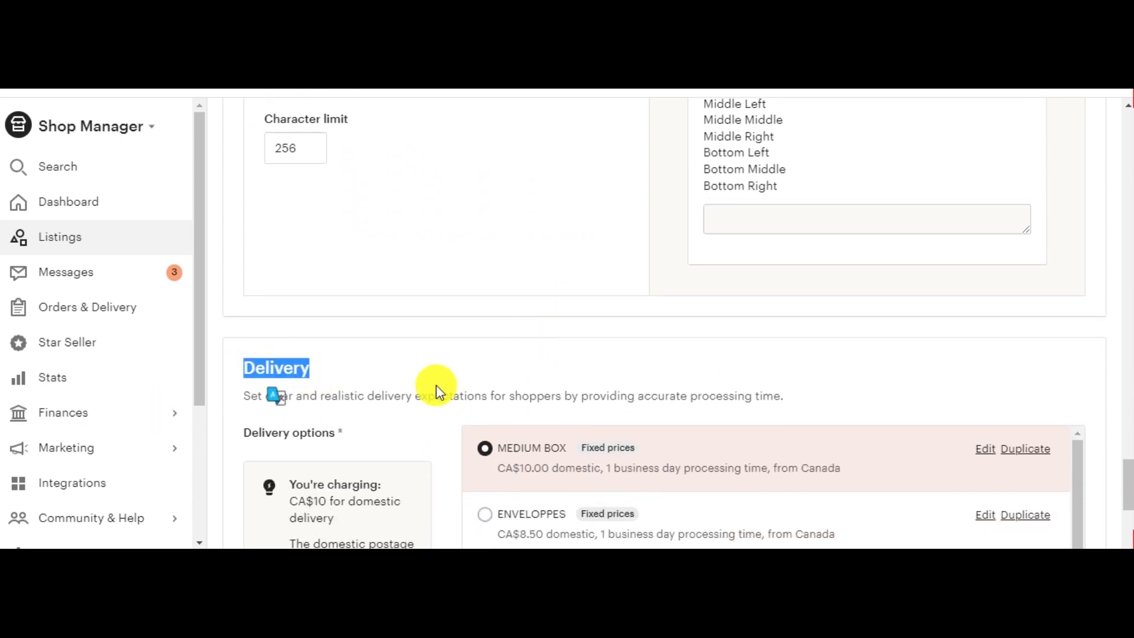
pyautogui.scroll(-4, 425, 396)
pyautogui.scroll(-1, 481, 436)
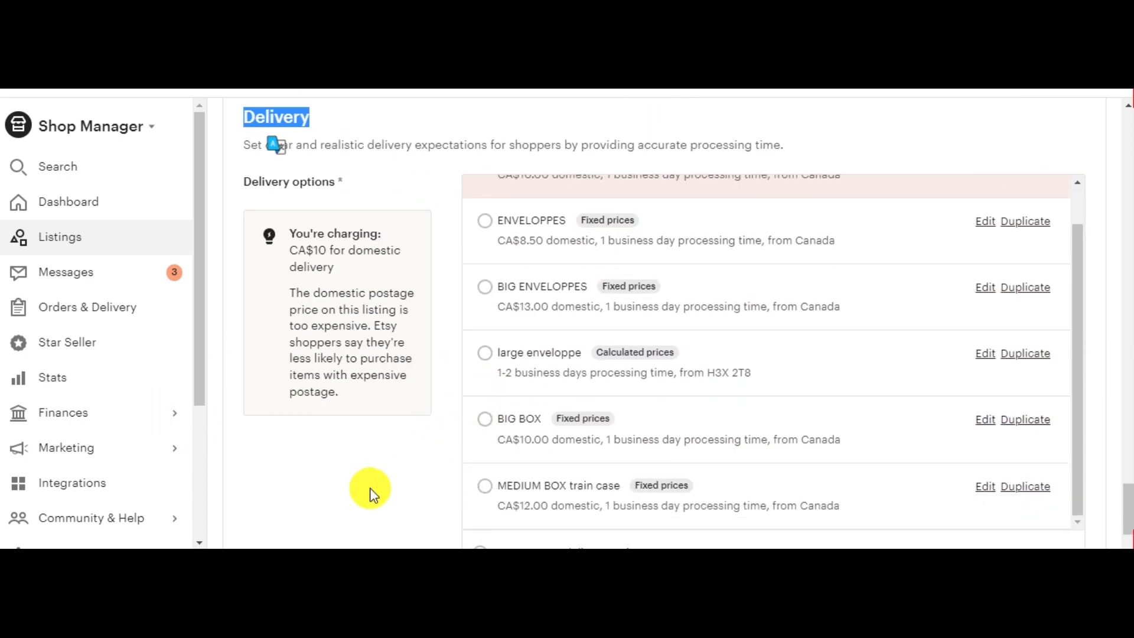
pyautogui.scroll(4, 356, 495)
pyautogui.scroll(4, 442, 367)
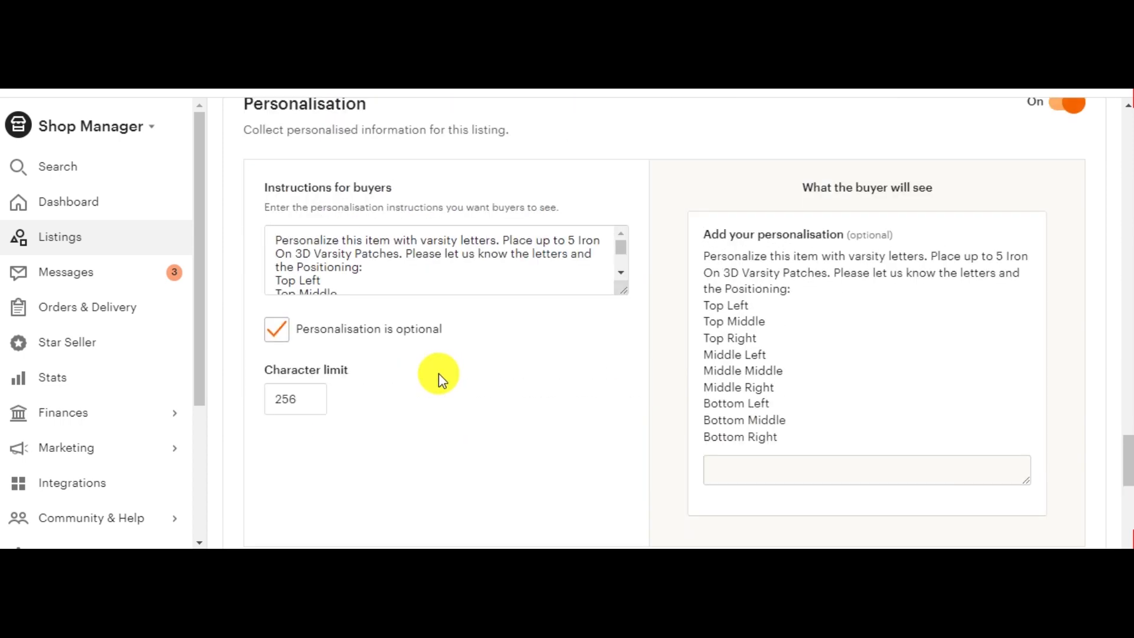
pyautogui.scroll(-4, 439, 378)
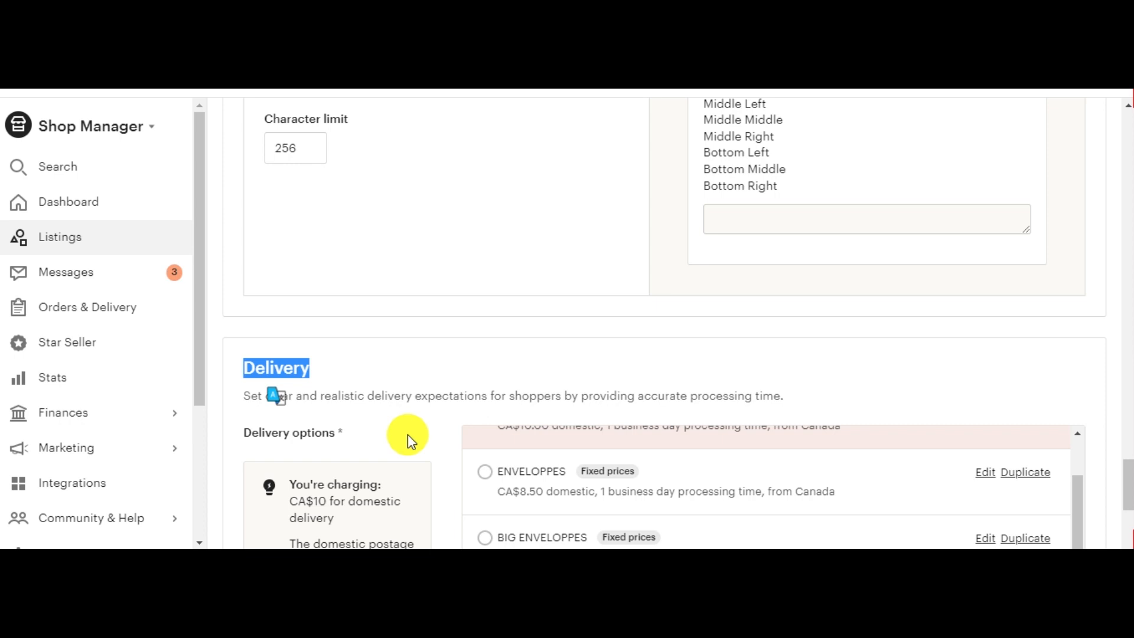
pyautogui.scroll(-5, 437, 444)
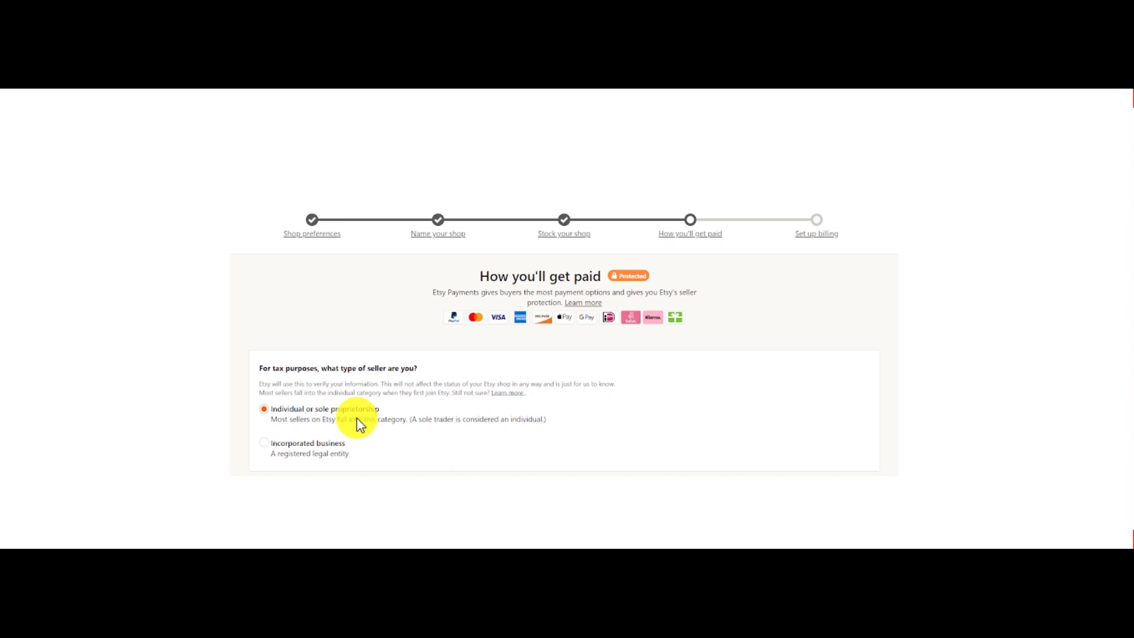
# Step: Review the payment setup forms covering seller type, personal details, home address and bank account information
pyautogui.scroll(-5, 359, 424)
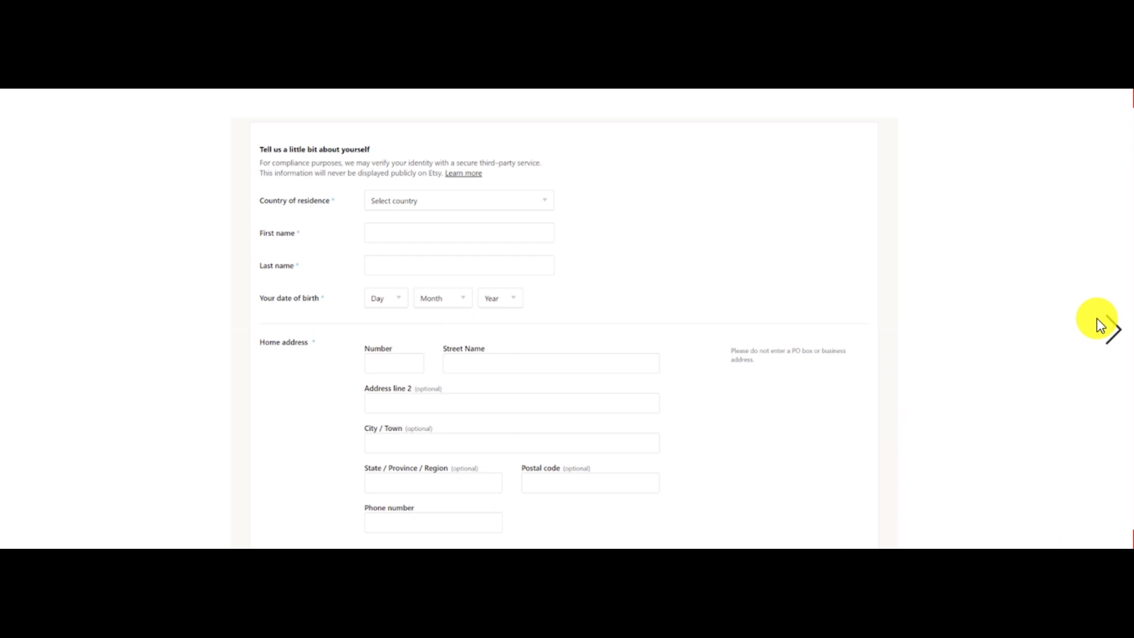
pyautogui.click(1118, 336)
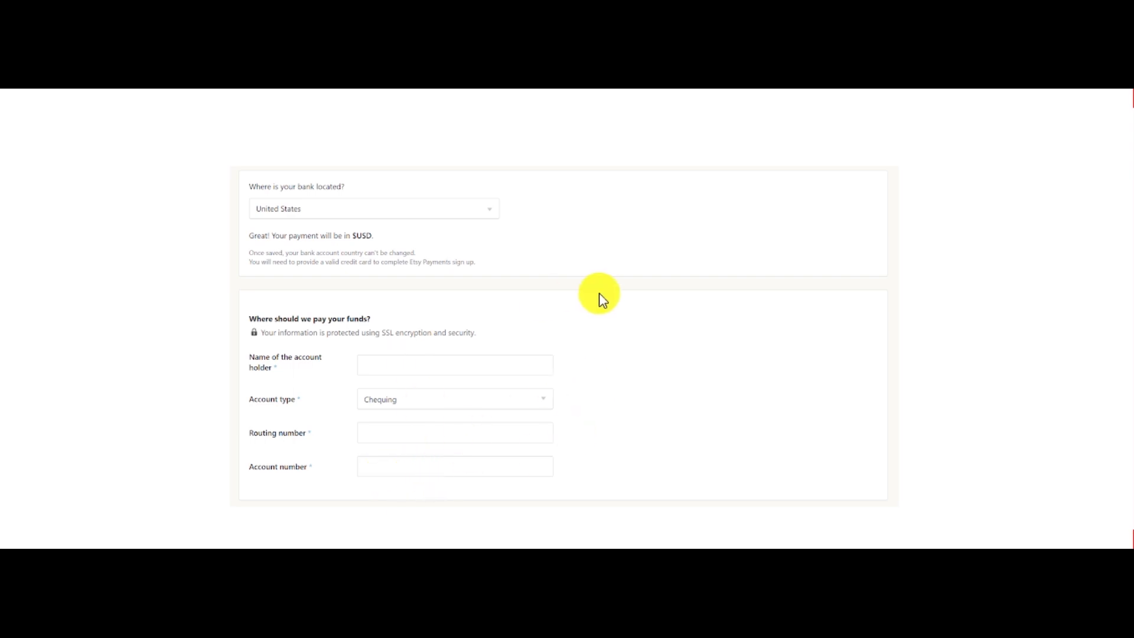
pyautogui.click(1115, 334)
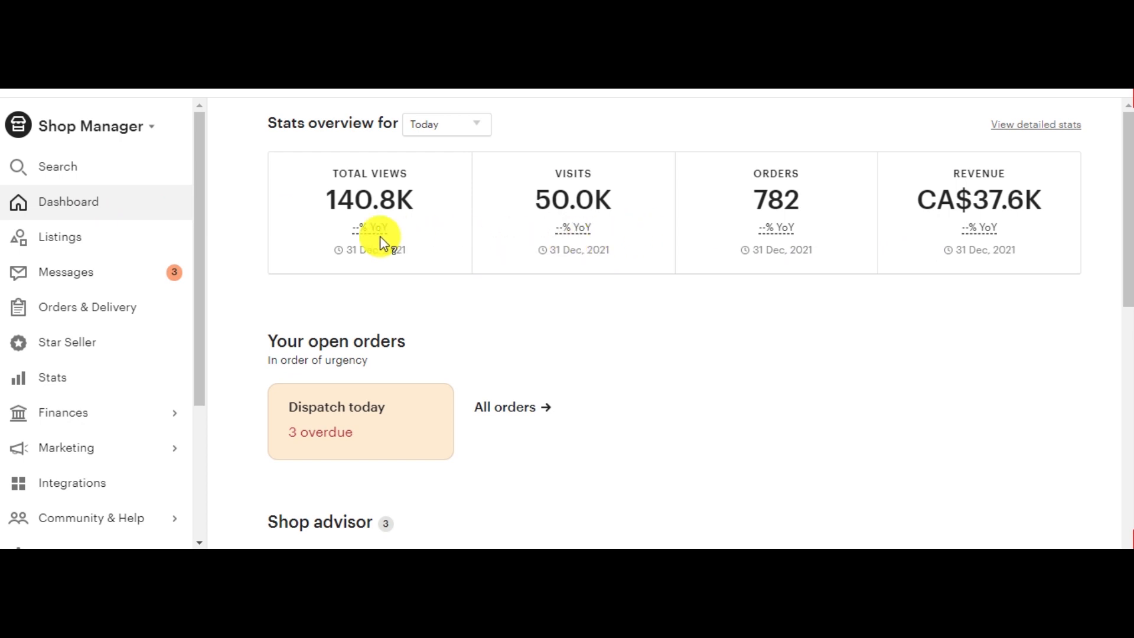
pyautogui.moveTo(1020, 225)
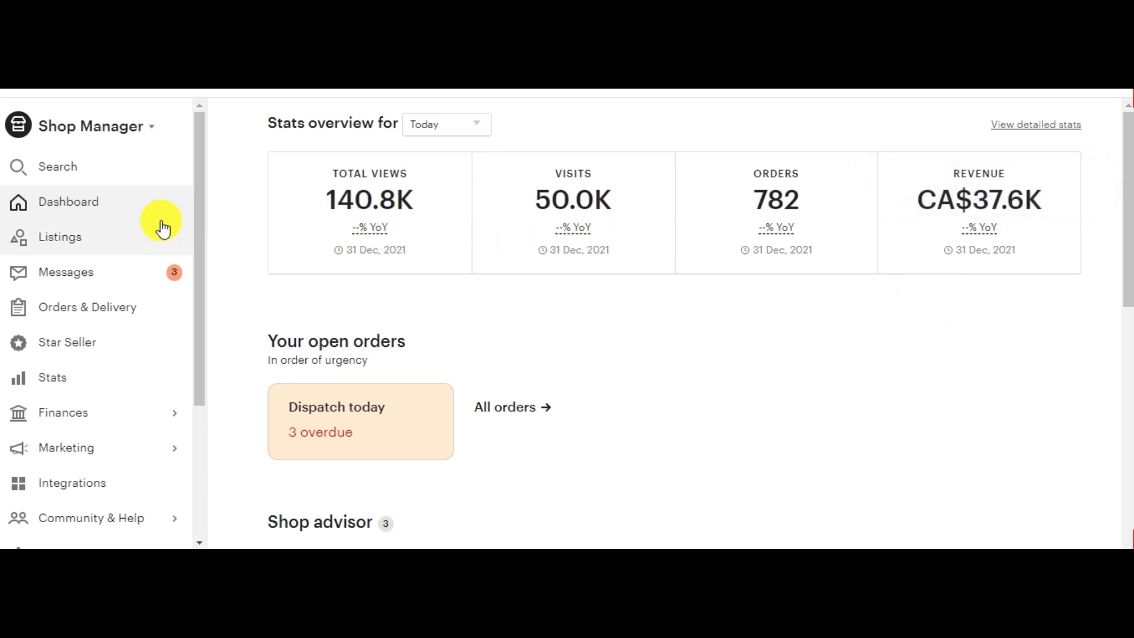